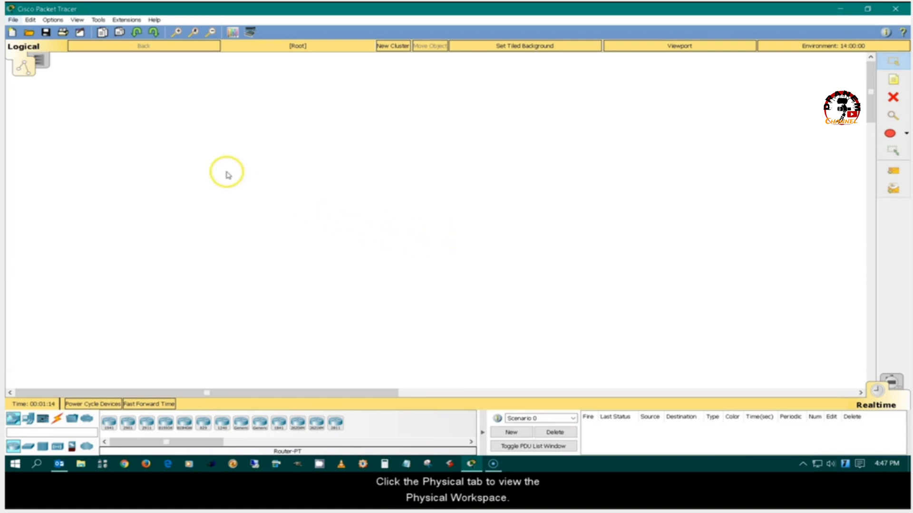
- Open the Physical workspace to show Home City on the Intercity map
left_click(42, 65)
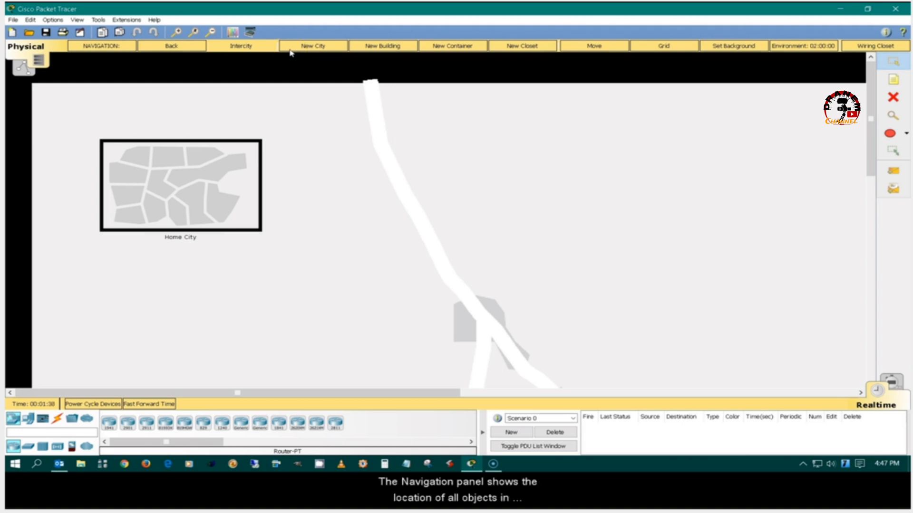
left_click(117, 46)
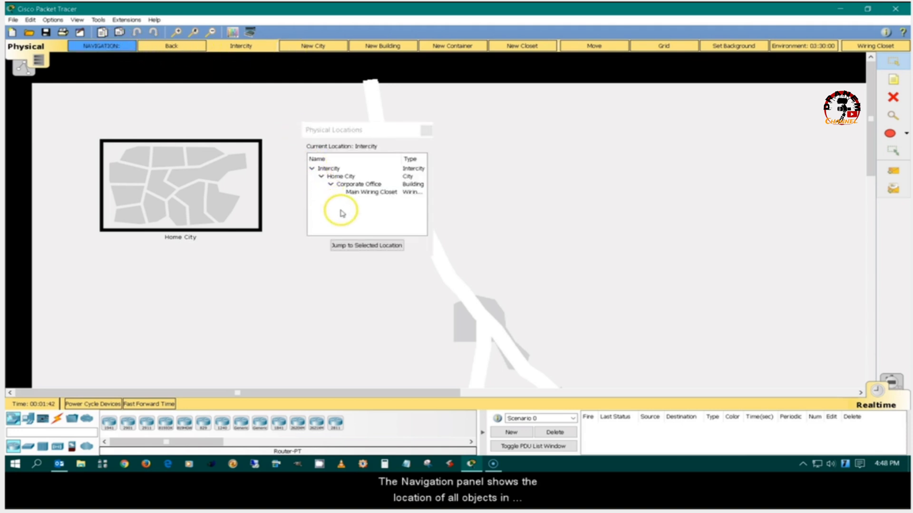
left_click(427, 132)
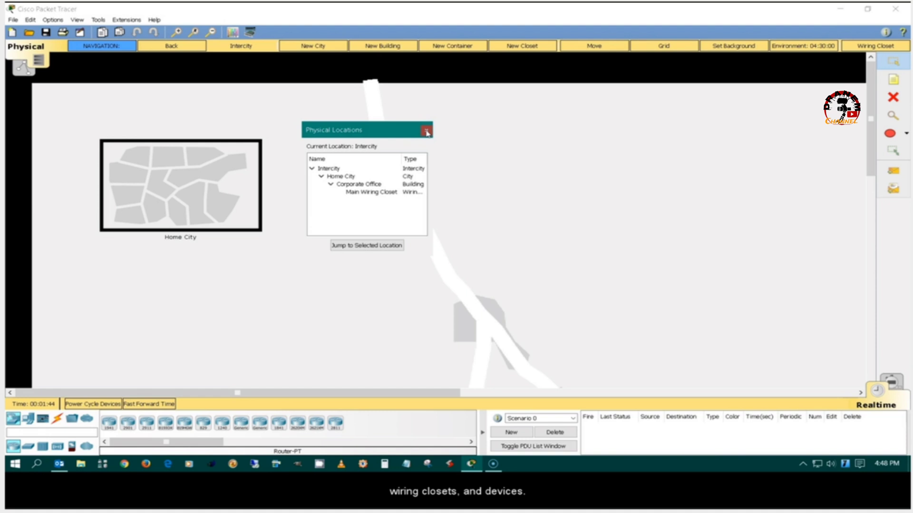
left_click(426, 132)
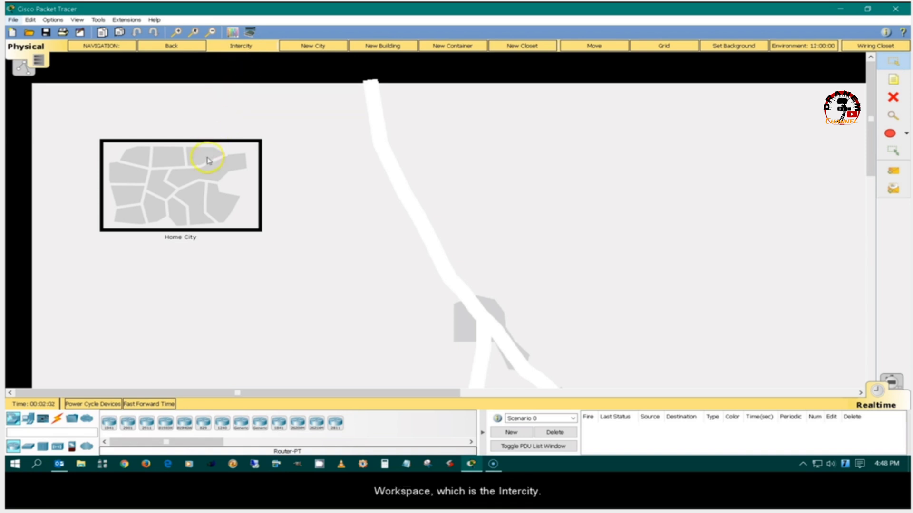
left_click(205, 192)
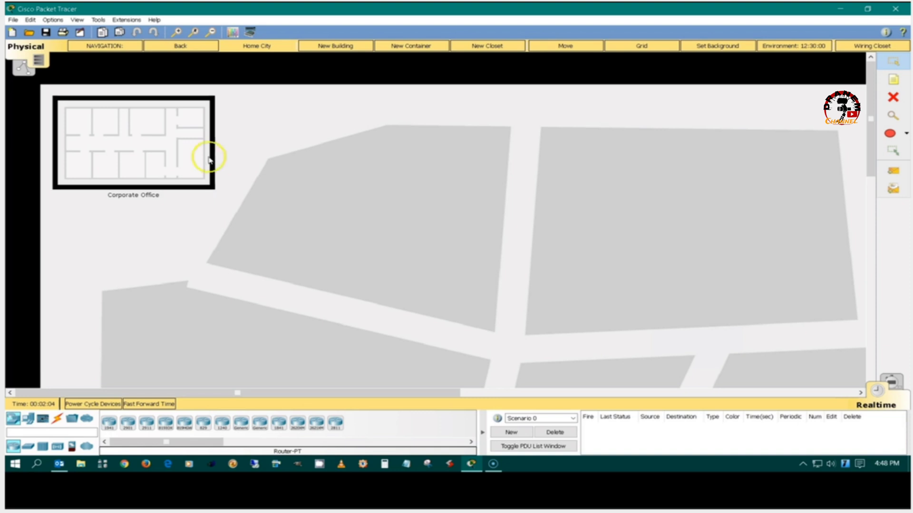
left_click(191, 45)
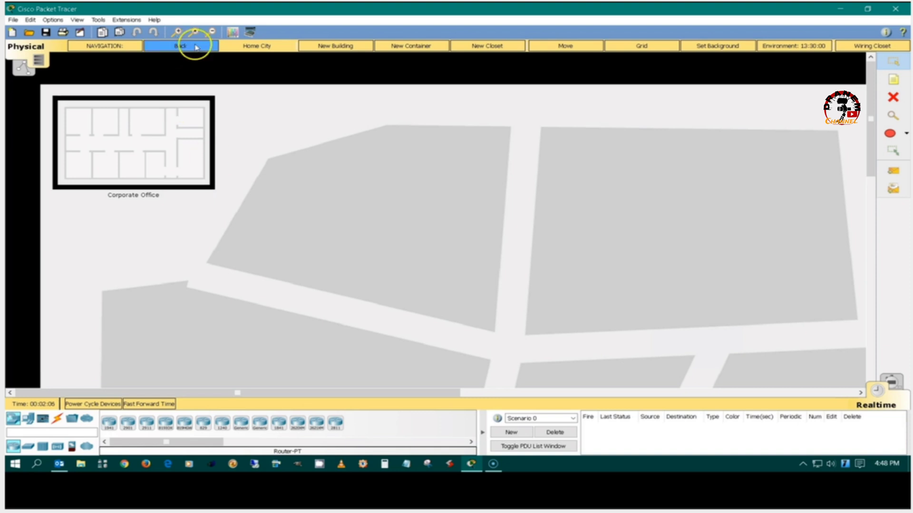
left_click(194, 46)
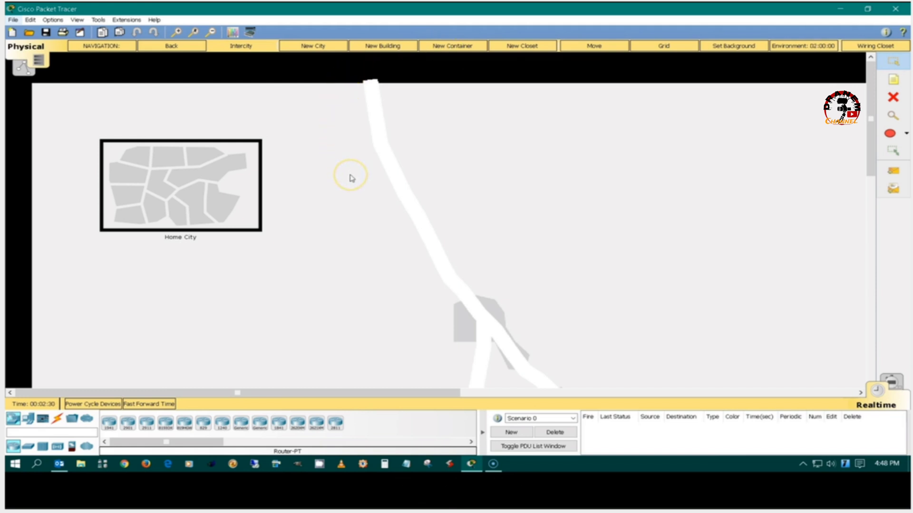
- Add a new City right of Home City and an Office Building below it
left_click(315, 45)
left_click_drag(204, 179, 426, 182)
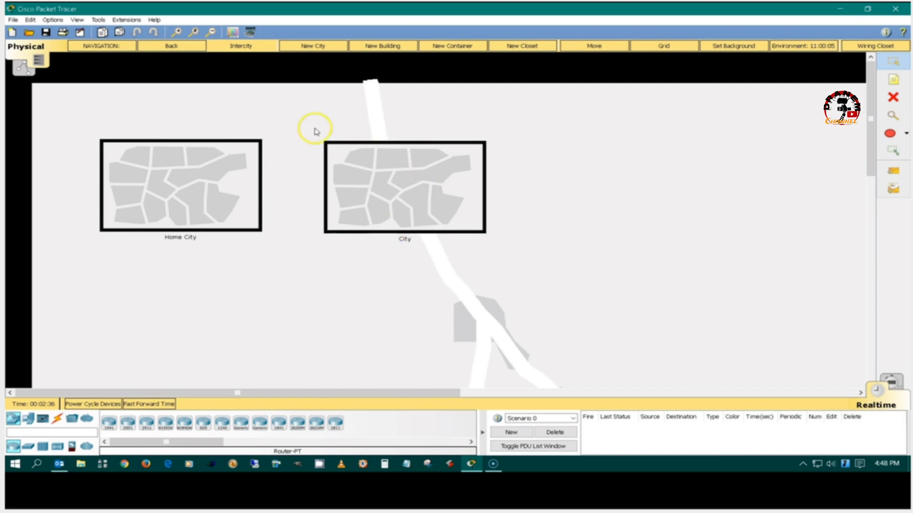
left_click(396, 46)
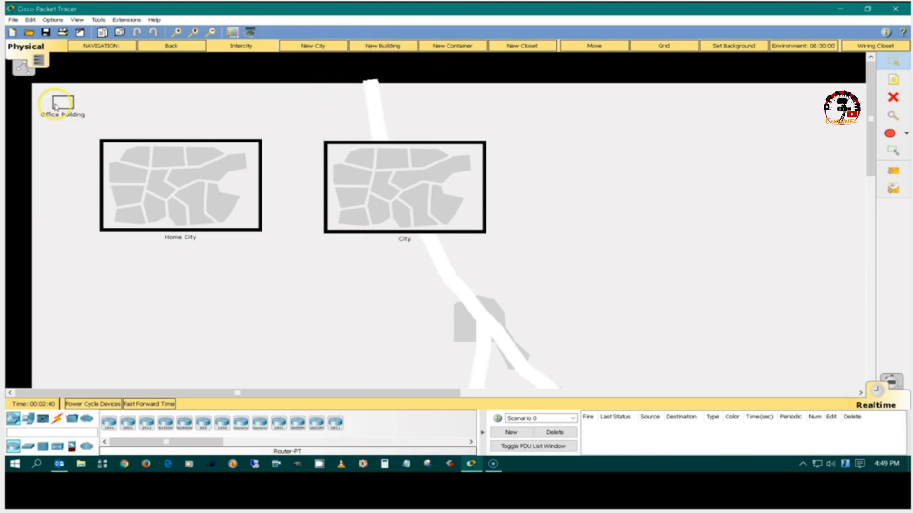
mouse_move(63, 105)
left_mouse_down()
mouse_move(208, 229)
mouse_move(272, 265)
left_mouse_up()
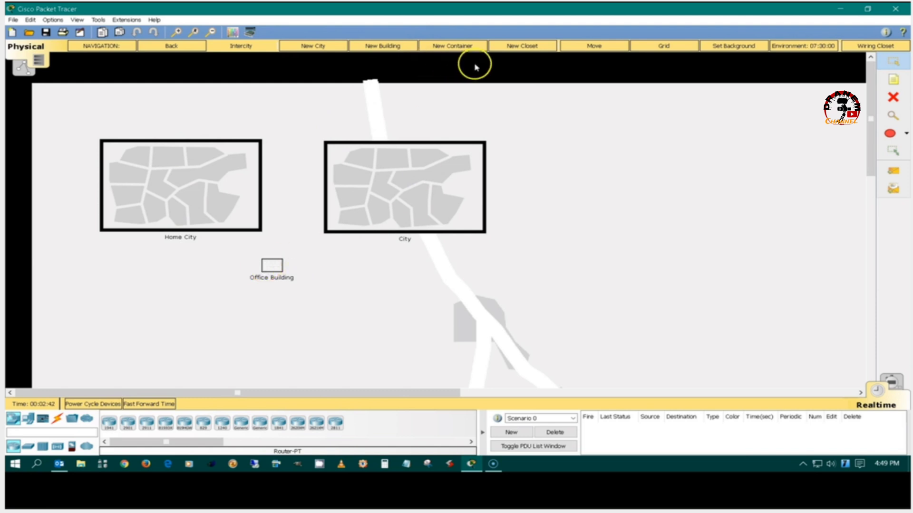
- Move the Office Building into Home City, check it there, and return to Intercity
left_click(588, 48)
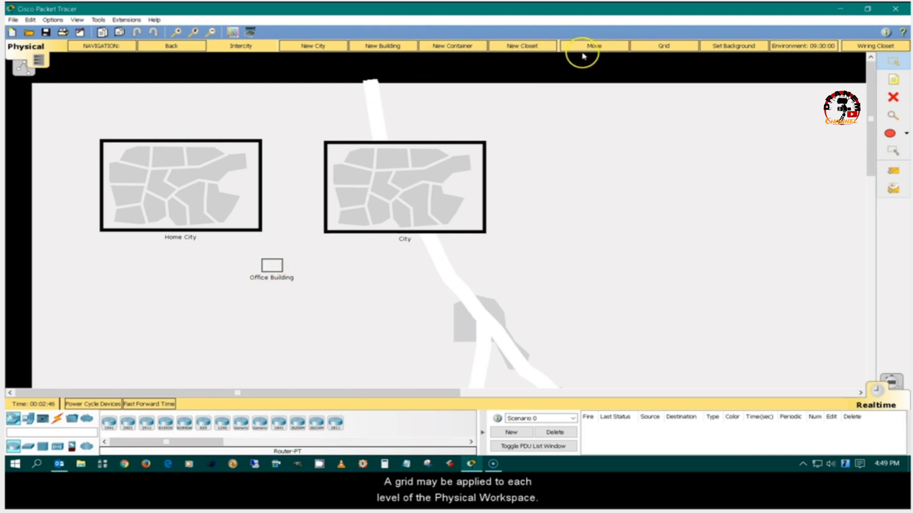
left_click(272, 270)
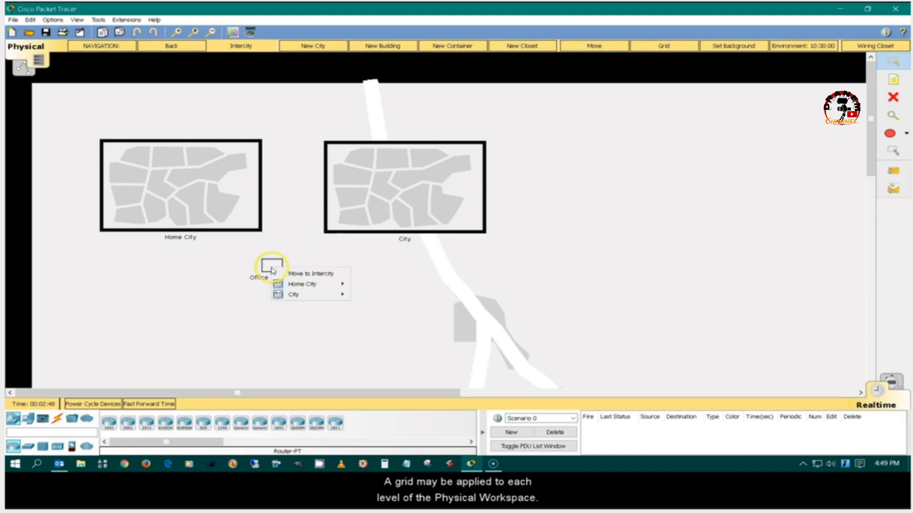
left_click(391, 288)
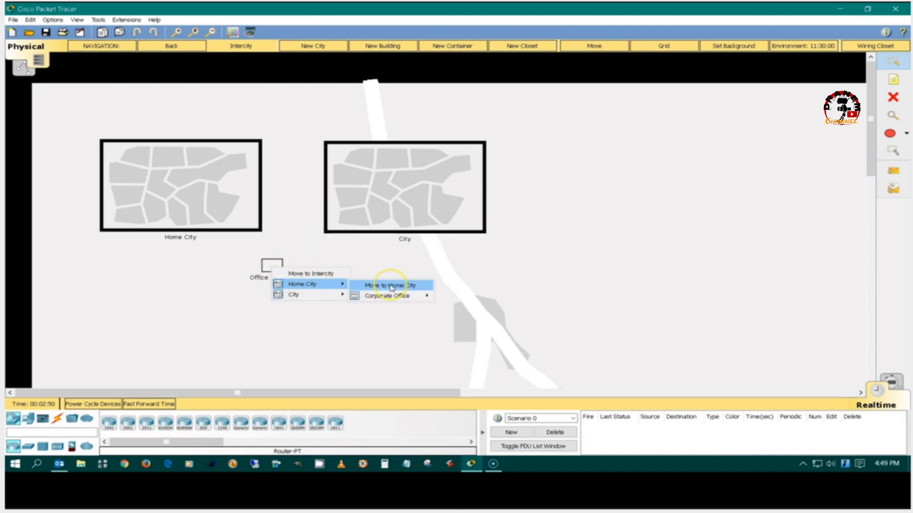
left_click(204, 210)
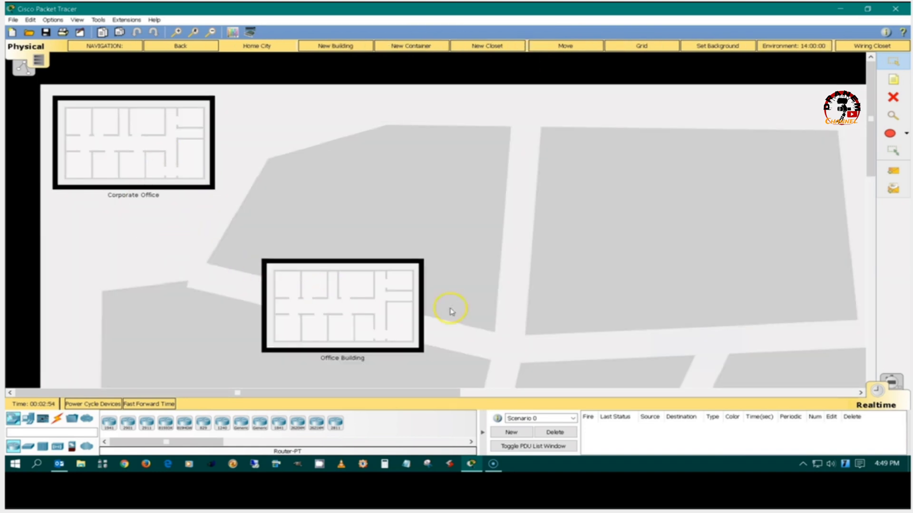
left_click(191, 46)
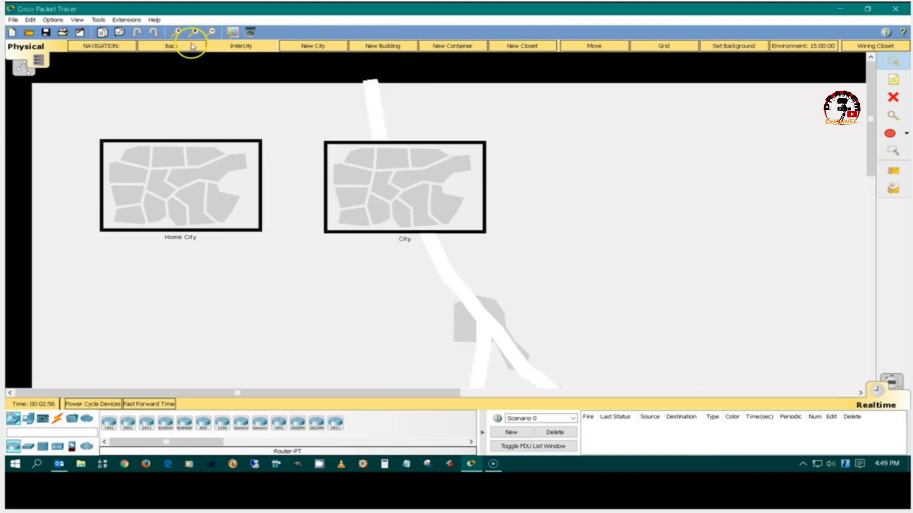
- Open the grid preferences for the physical map
left_click(668, 47)
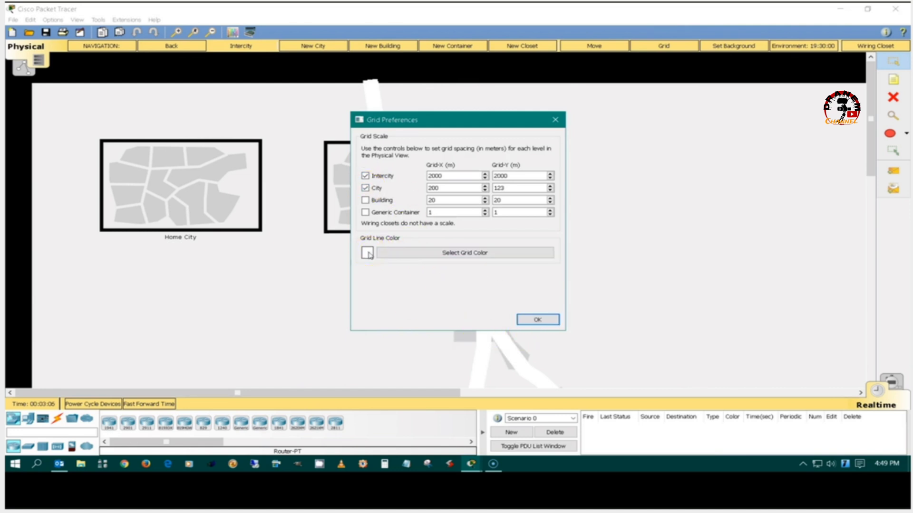
- Set the grid line colour to red and confirm the grid preferences
left_click(408, 254)
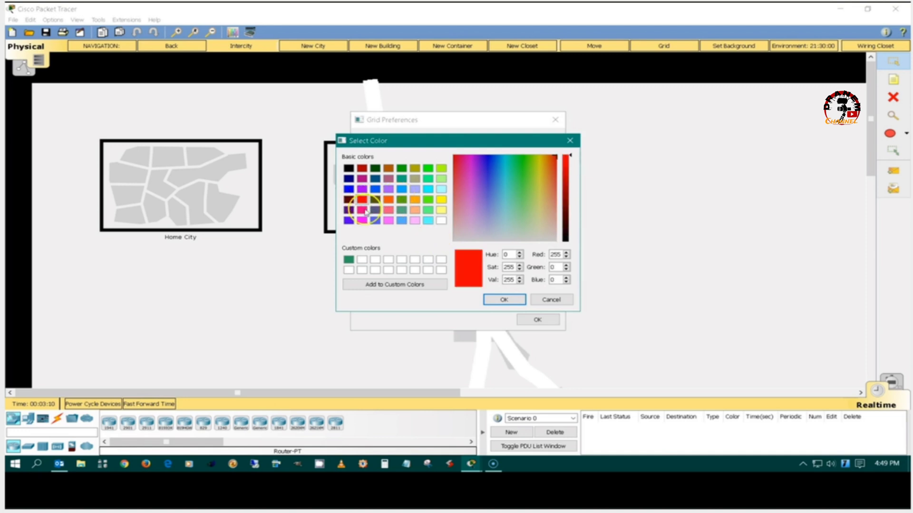
left_click(504, 300)
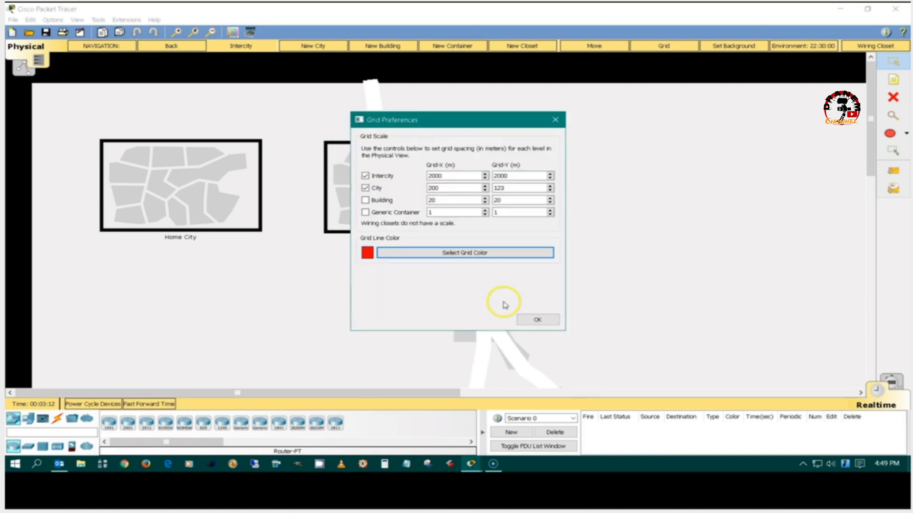
left_click(540, 320)
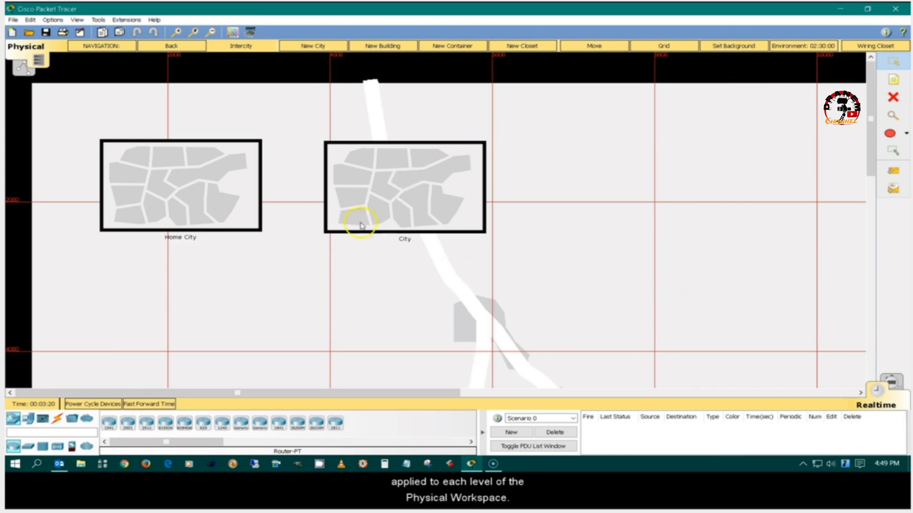
- Apply backgrounds\city\gCiscoCampus.jpg as the City background and close the dialog
left_click(400, 179)
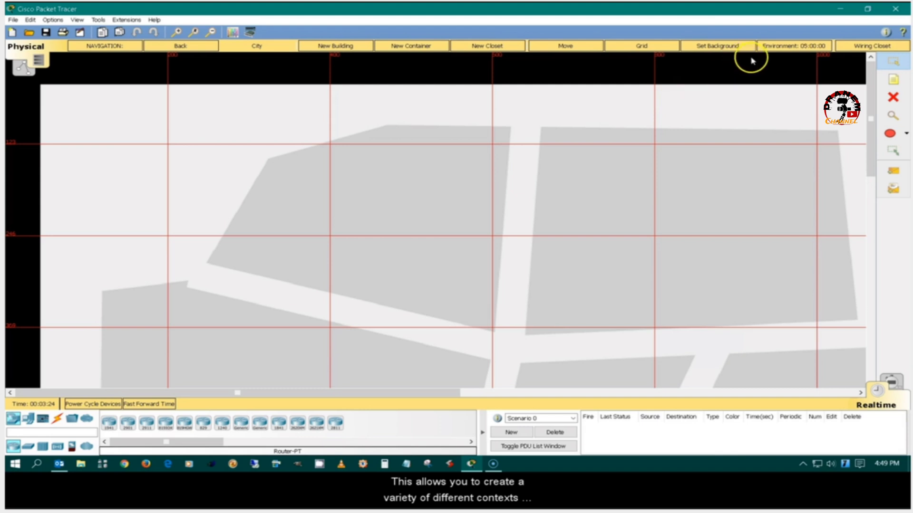
left_click(722, 47)
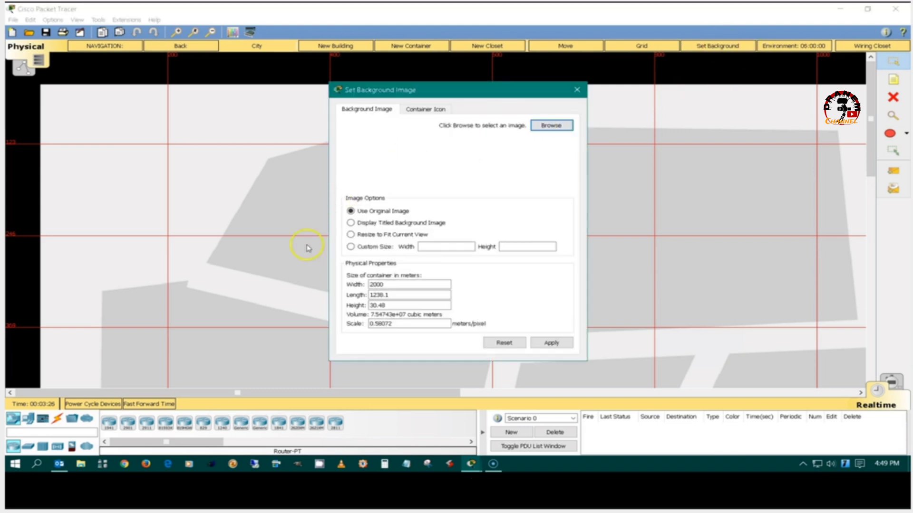
left_click(551, 130)
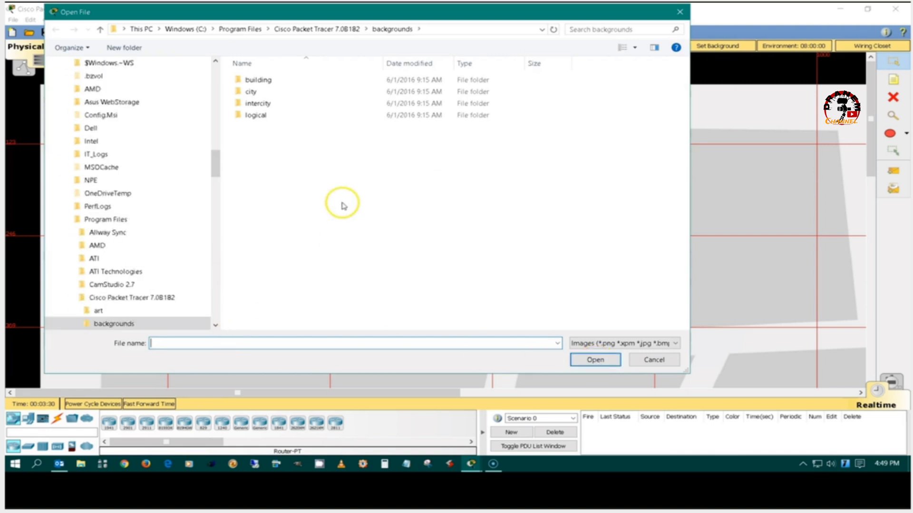
double_click(251, 92)
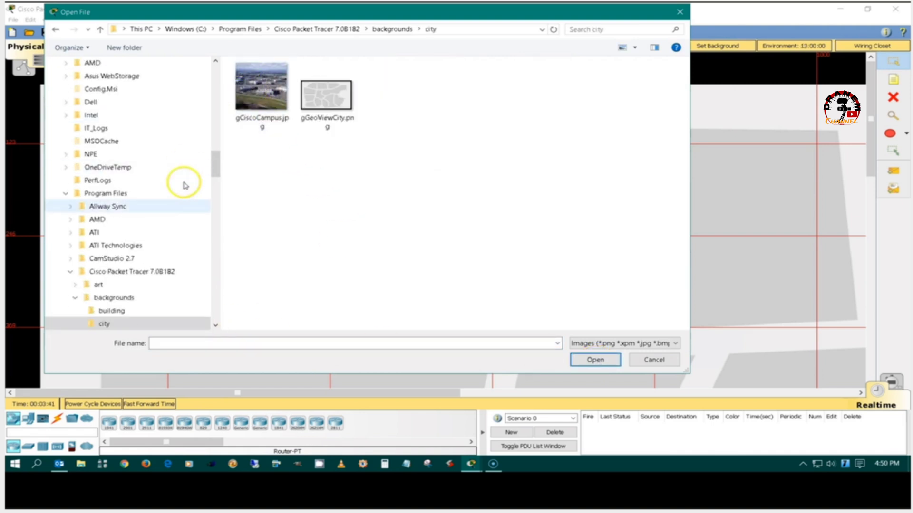
left_click(263, 127)
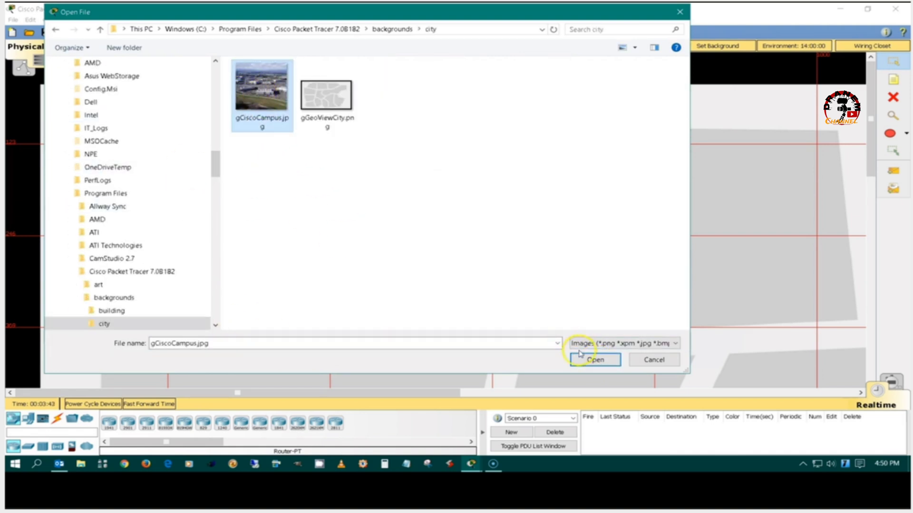
left_click(584, 361)
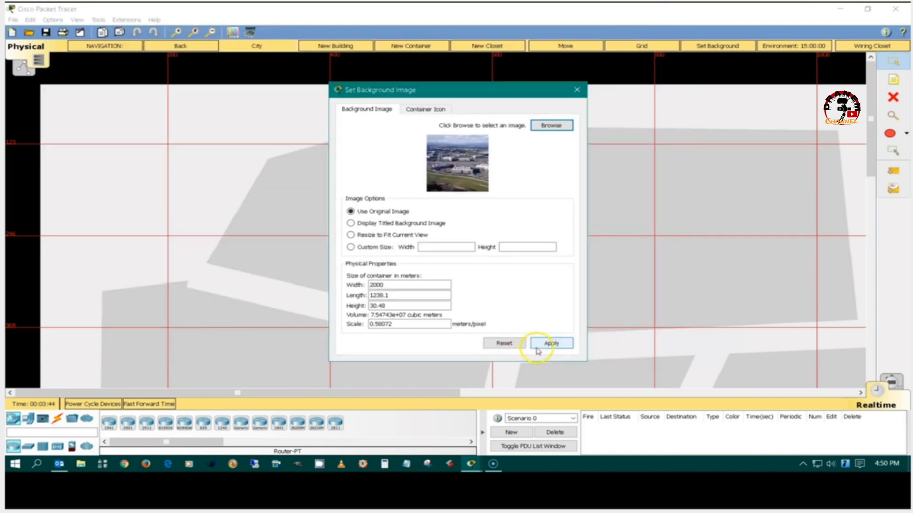
left_click(547, 347)
left_click(577, 92)
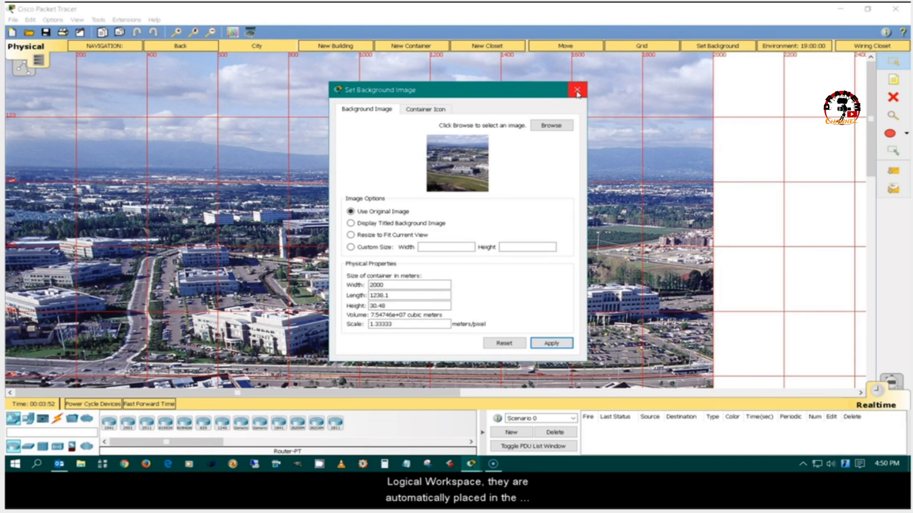
left_click(576, 91)
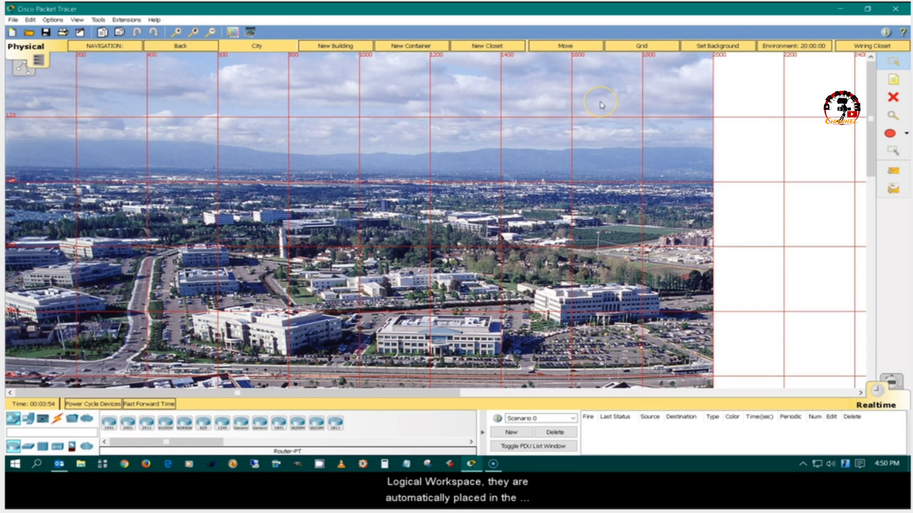
scroll(601, 106, "down", 1)
scroll(600, 106, "down", 3)
scroll(600, 106, "down", 2)
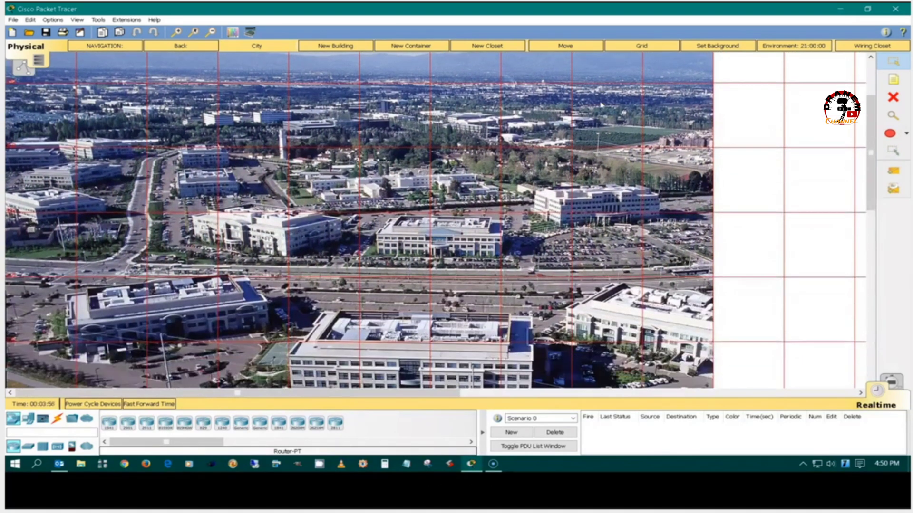
scroll(600, 106, "up", 6)
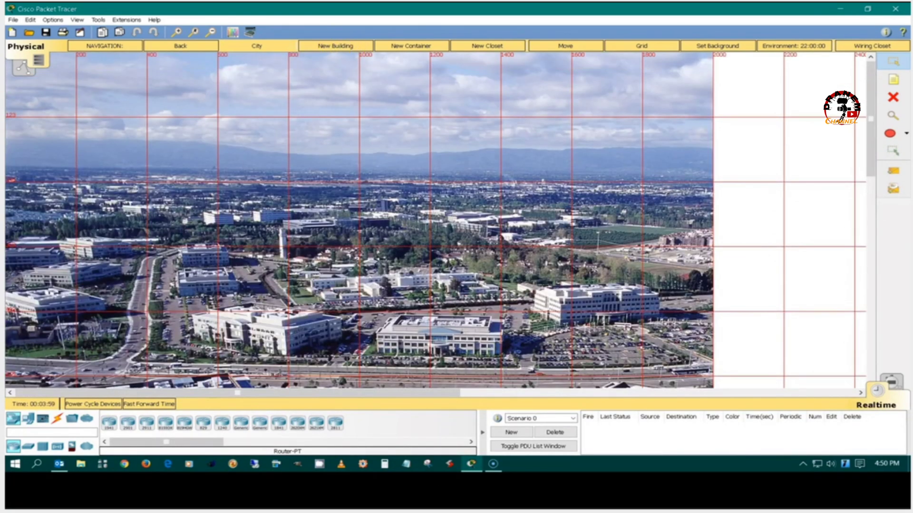
- Add two 1941 routers (Router0, Router1) and Server0 to the logical workspace
left_click(22, 68)
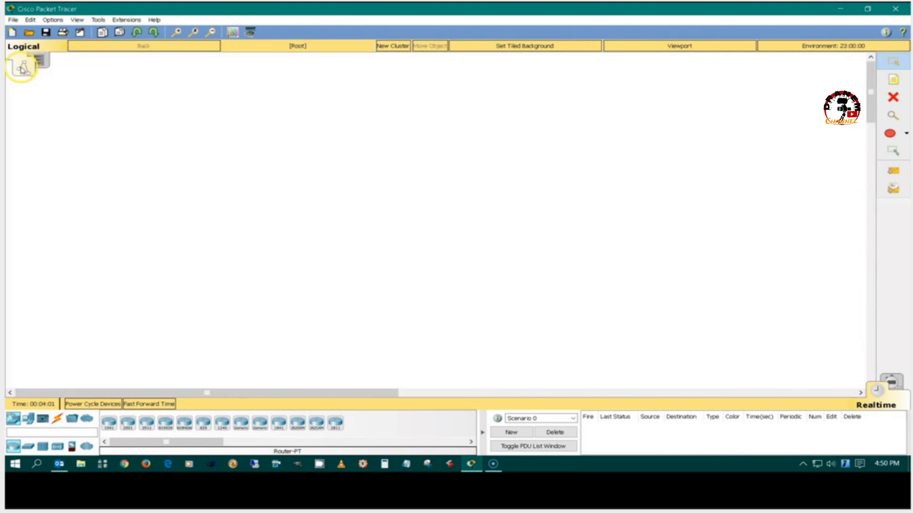
left_click(108, 423)
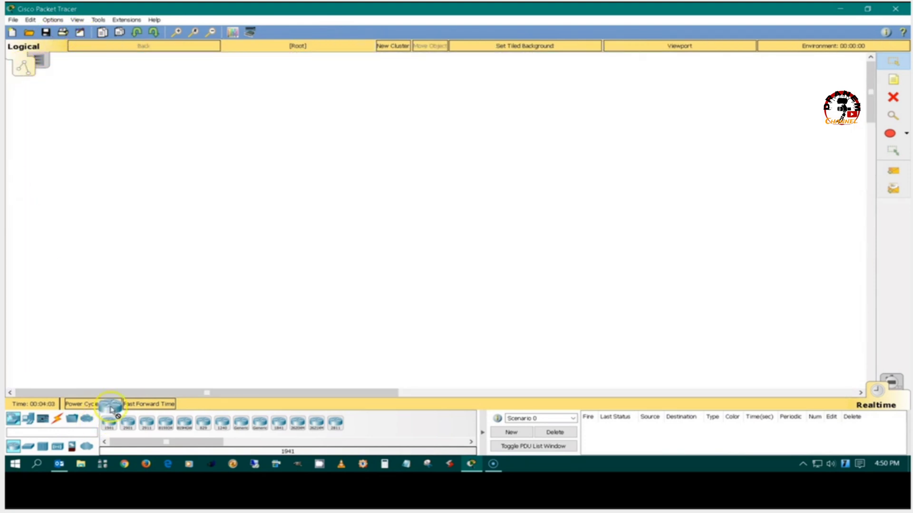
left_click(128, 221)
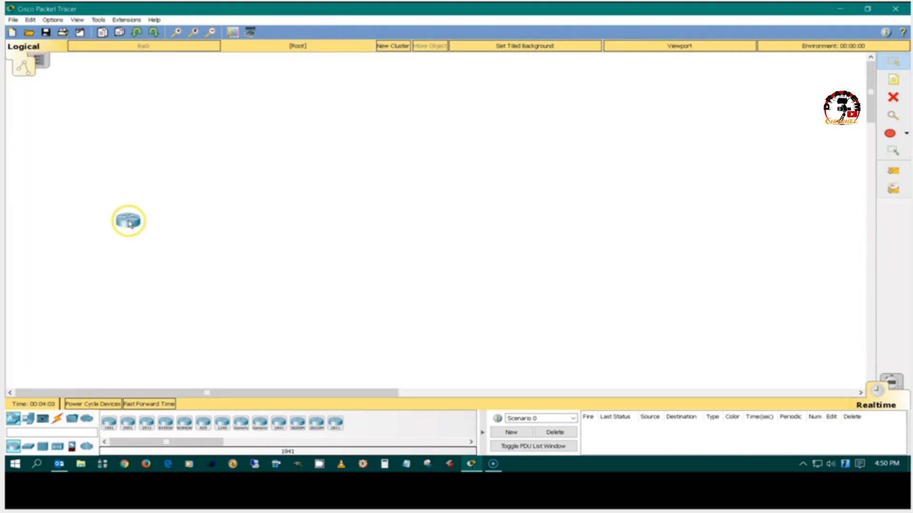
left_click(111, 423)
left_click(127, 257)
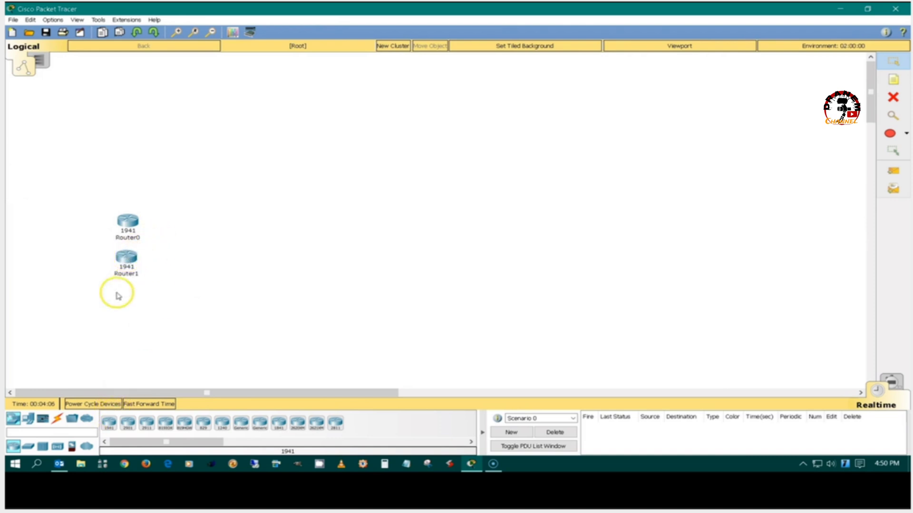
left_click(27, 419)
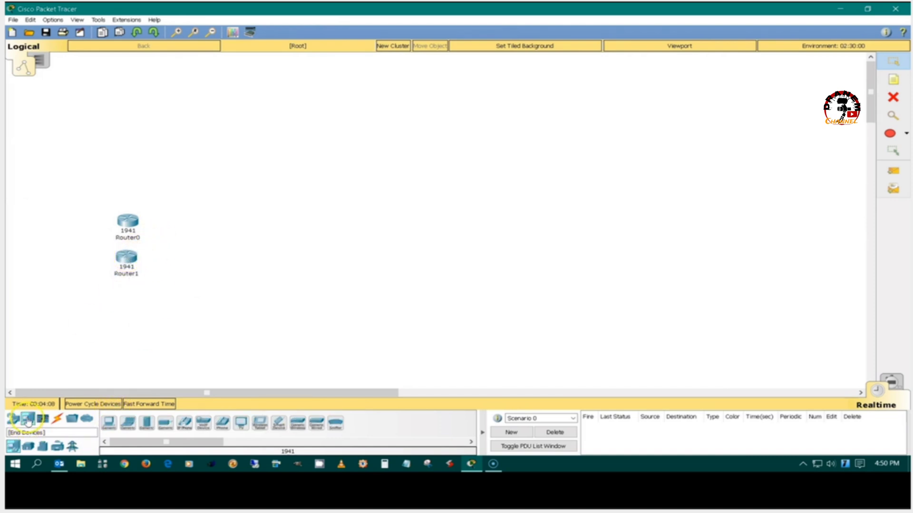
left_click(147, 423)
left_click(125, 303)
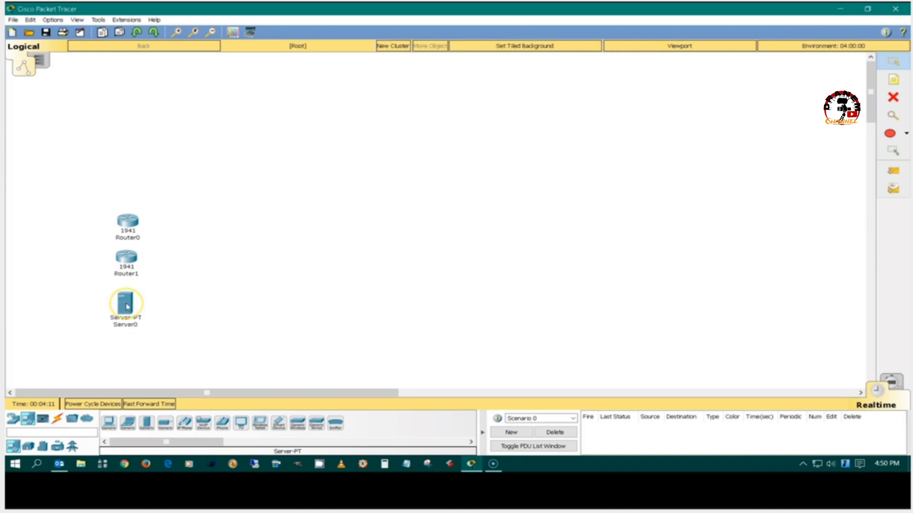
- View the devices racked in Corporate Office's Main Wiring Closet, then return to Logical
left_click(43, 61)
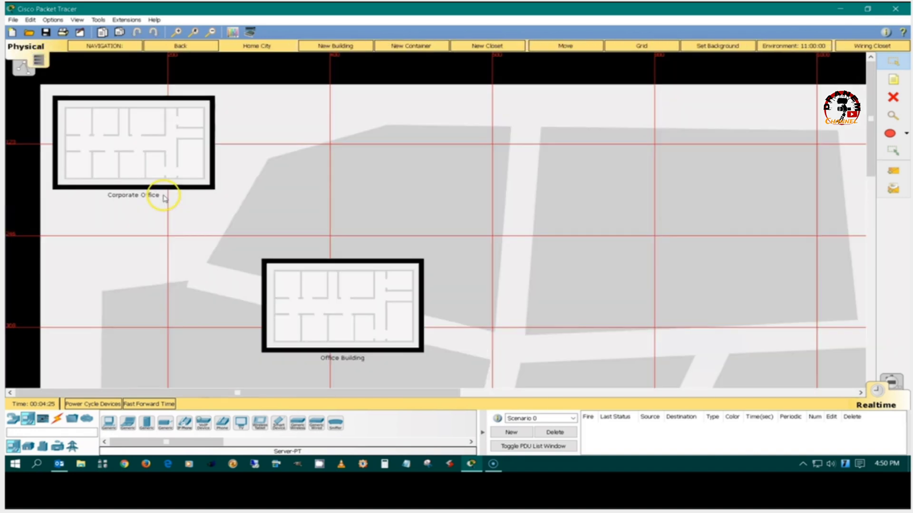
left_click(120, 145)
left_click_drag(64, 108, 250, 241)
left_click(246, 236)
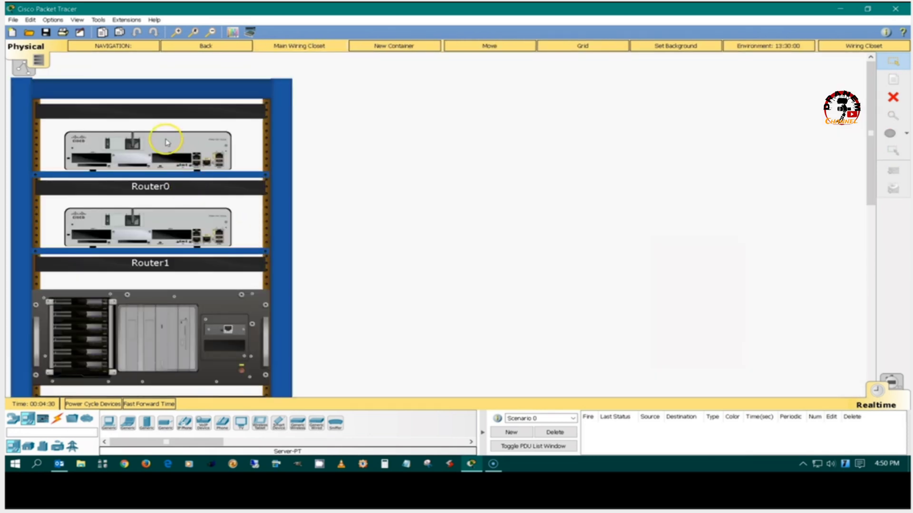
scroll(149, 339, "down", 2)
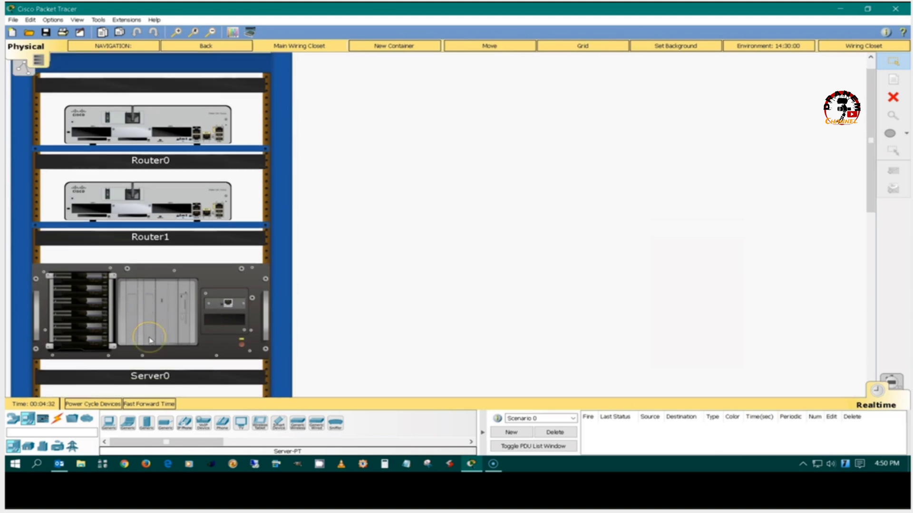
scroll(150, 341, "down", 2)
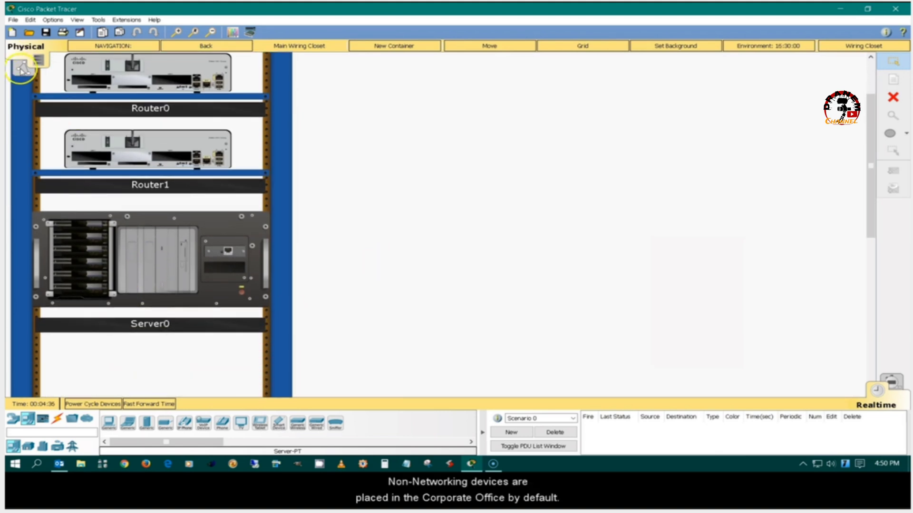
left_click(22, 68)
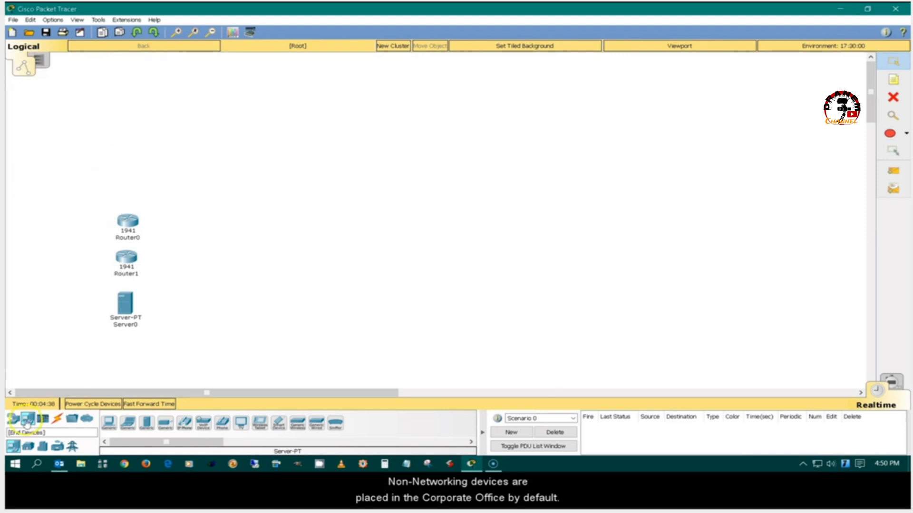
- Add PC0, PC1 and Wireless End Device0 to the logical workspace
left_click_drag(108, 423, 181, 235)
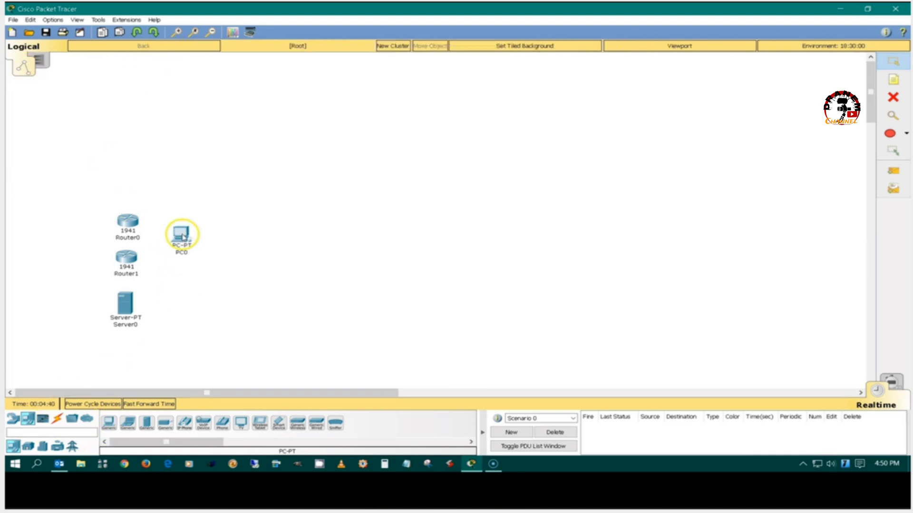
left_click_drag(109, 422, 183, 287)
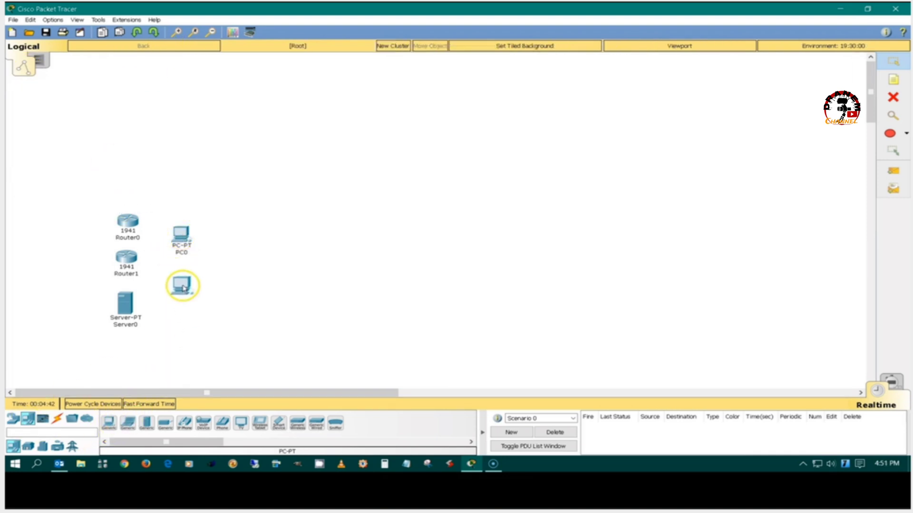
mouse_move(298, 422)
left_mouse_down()
mouse_move(246, 366)
mouse_move(177, 326)
left_mouse_up()
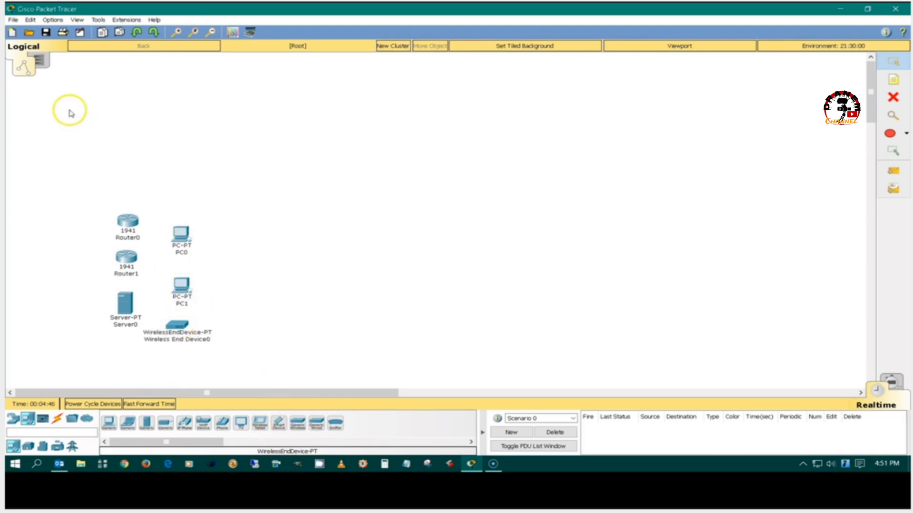
- View them on the Corporate Office floor plan and nudge PC1 slightly left
left_click(41, 60)
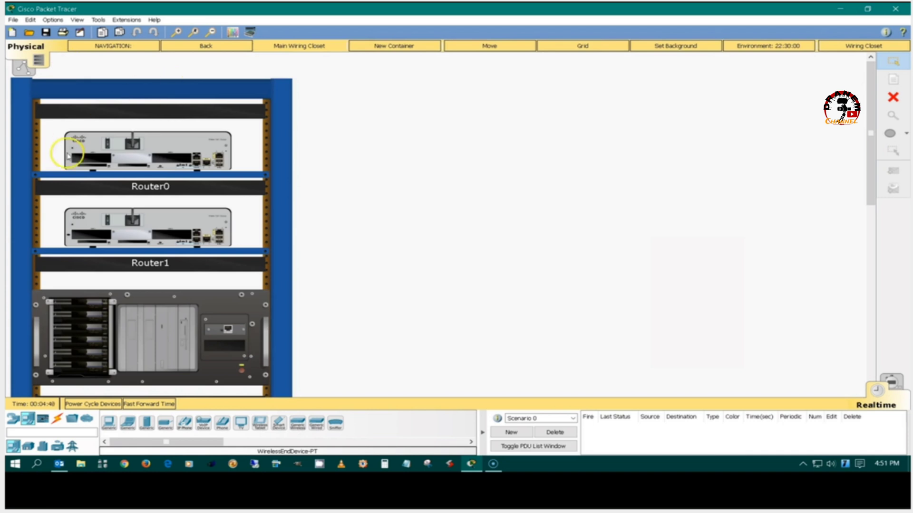
left_click(202, 46)
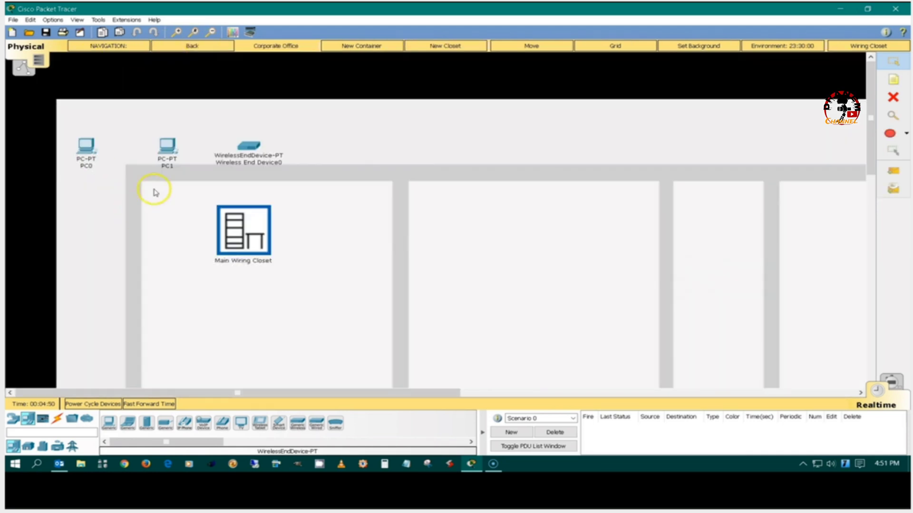
left_click_drag(166, 150, 153, 152)
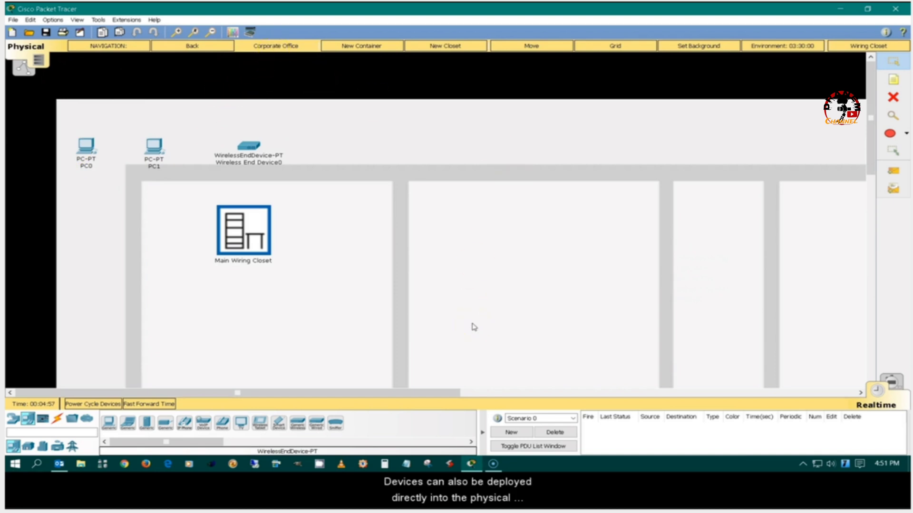
- Mount an 829 router (Router2) in the Main Wiring Closet rack
left_click(246, 235)
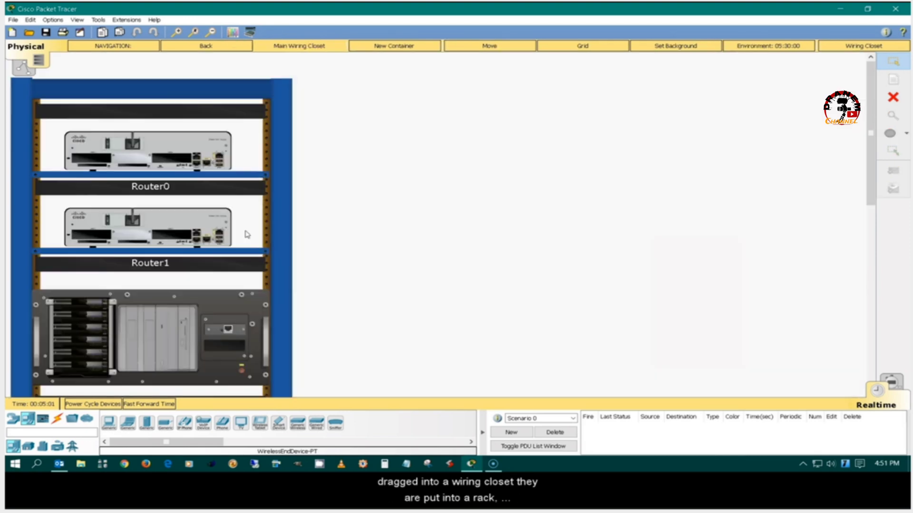
scroll(361, 305, "down", 1)
scroll(360, 305, "down", 1)
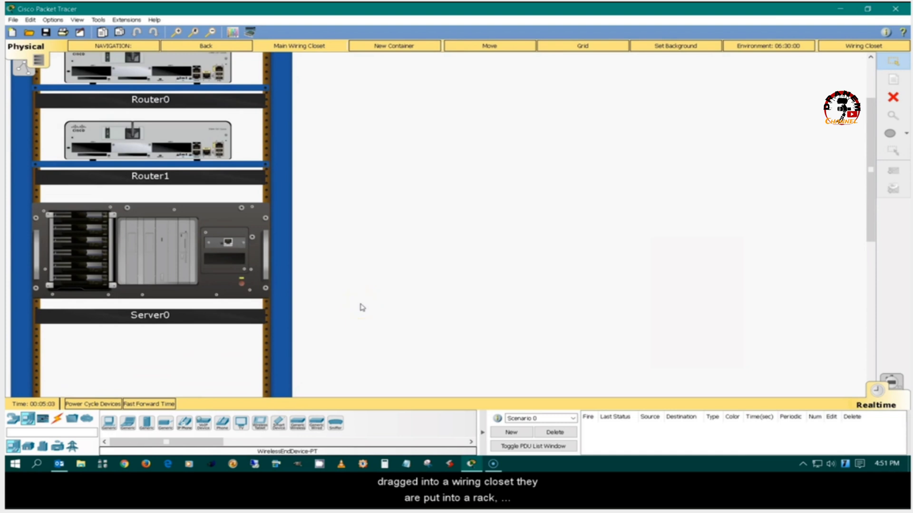
scroll(360, 306, "down", 1)
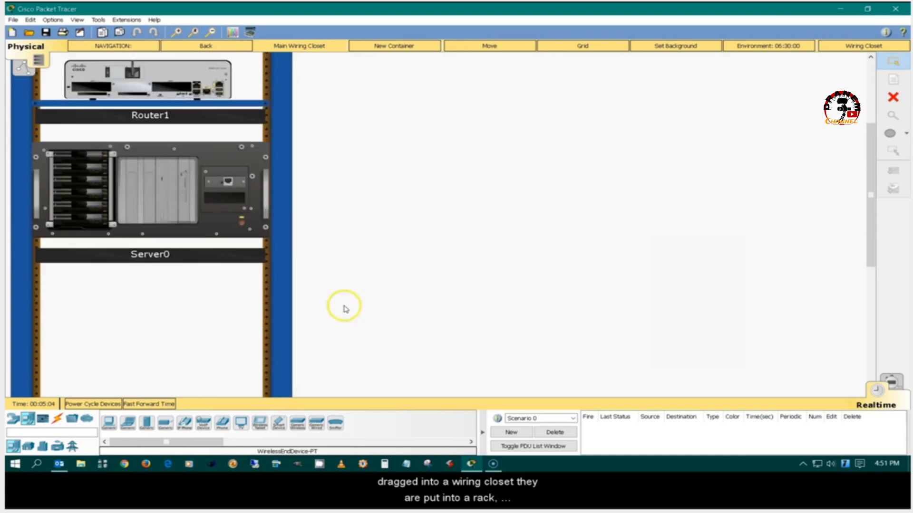
left_click(13, 419)
left_click(116, 427)
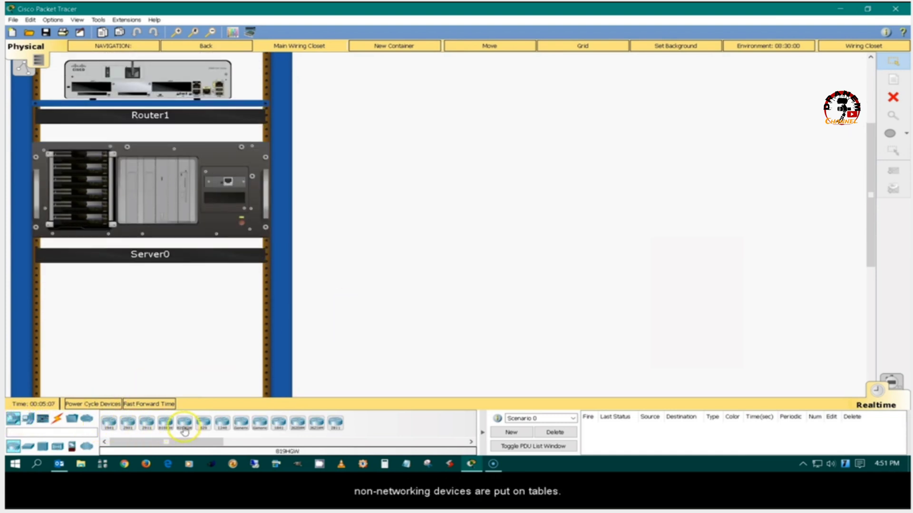
left_click_drag(204, 423, 151, 312)
scroll(153, 311, "down", 2)
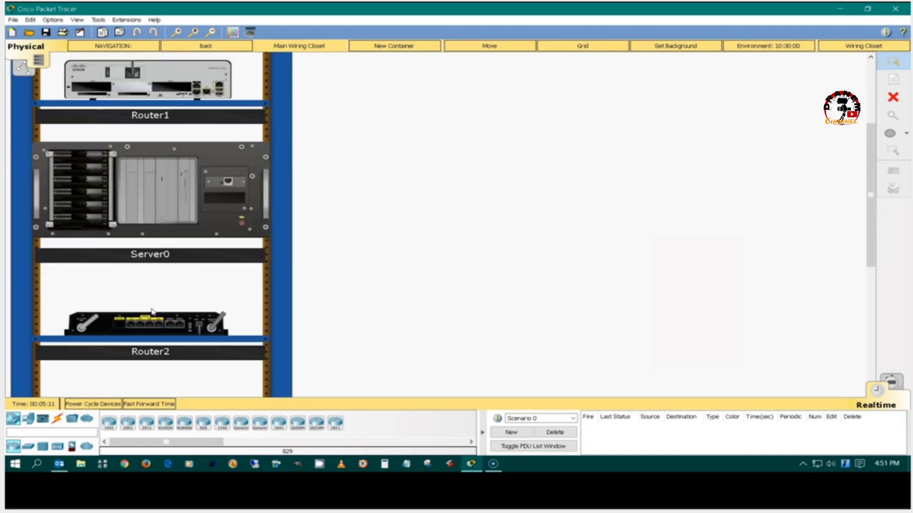
scroll(152, 311, "down", 2)
scroll(152, 311, "down", 1)
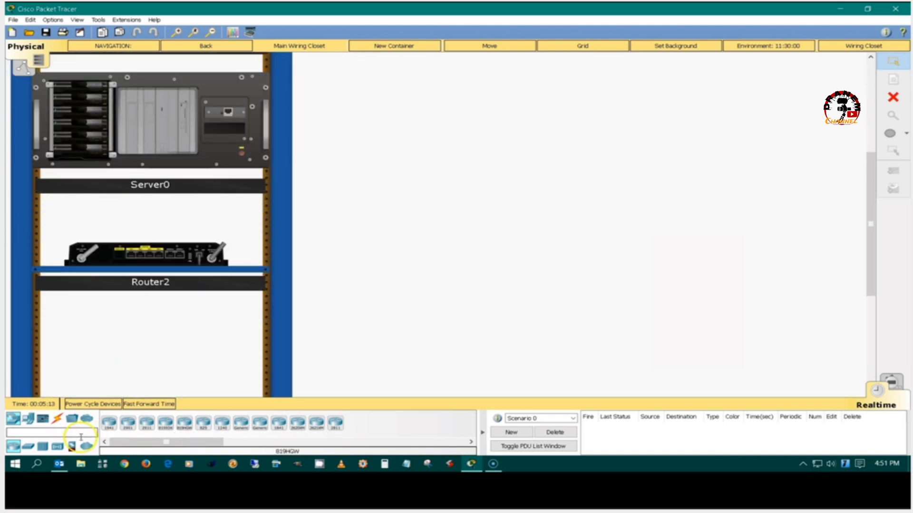
- Mount an empty generic switch (Switch0) in the rack below Router2
left_click(18, 448)
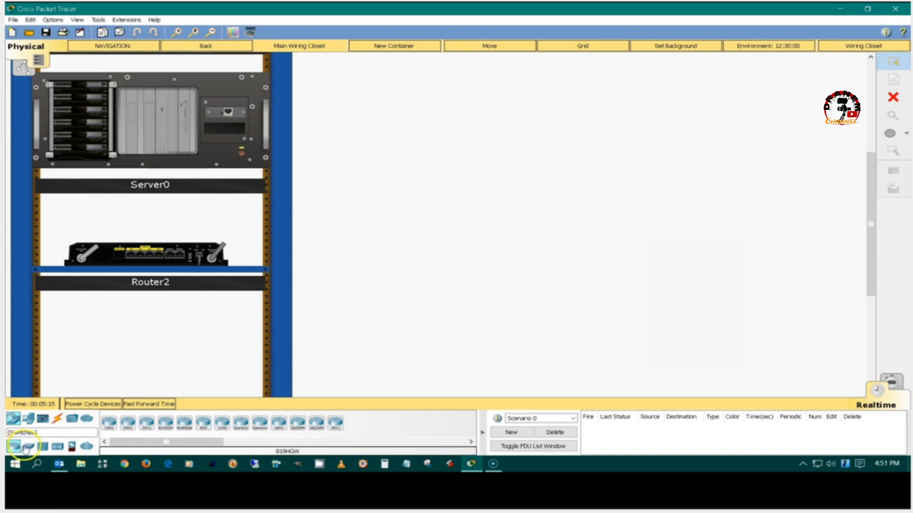
left_click(27, 446)
left_click(183, 424)
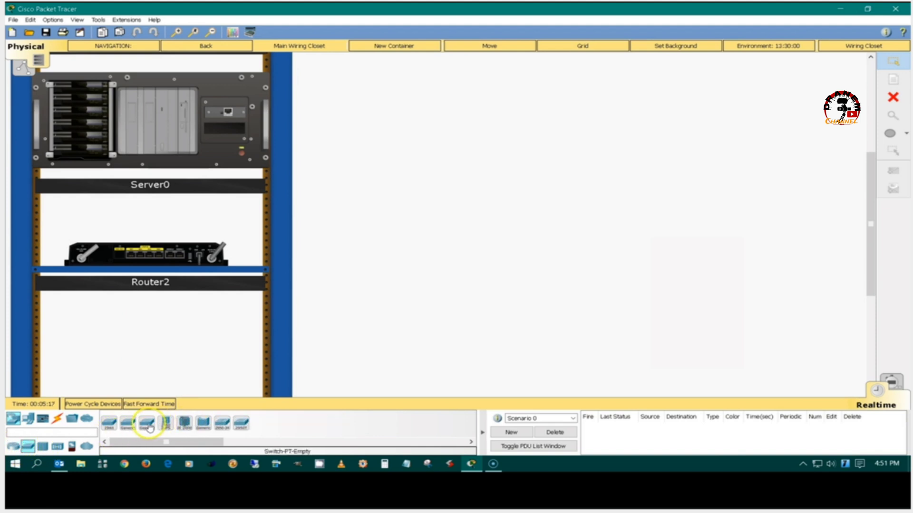
left_click_drag(146, 424, 134, 329)
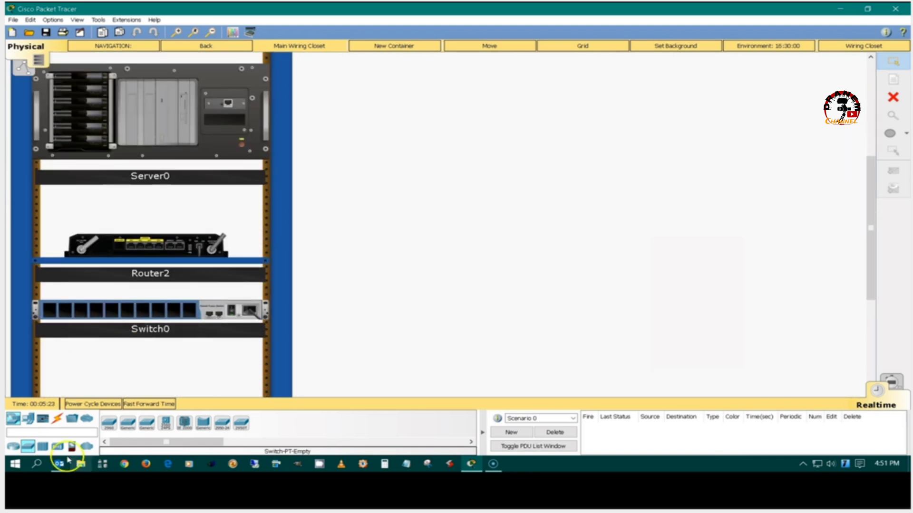
- Place PC2 beside the rack, try adding a server, and return to the floor plan
left_click(14, 420)
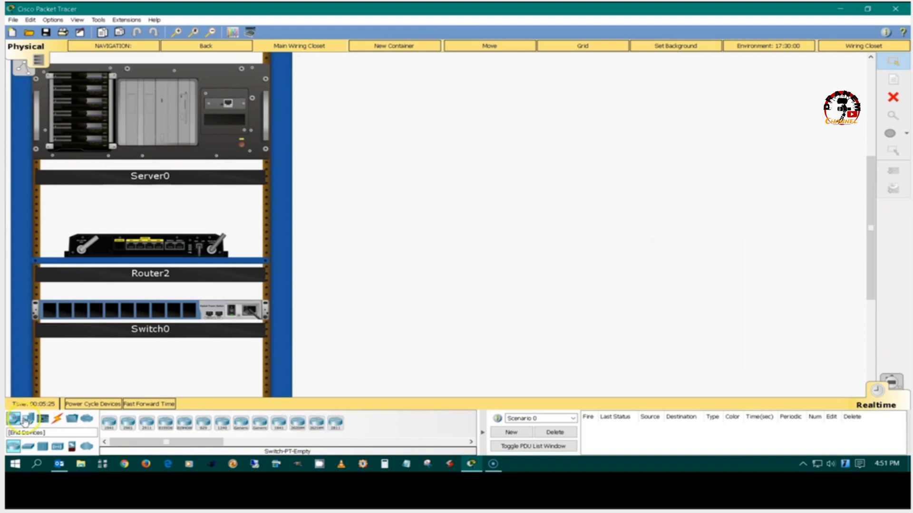
left_click(27, 419)
left_click_drag(109, 423, 354, 332)
left_click_drag(137, 422, 434, 326)
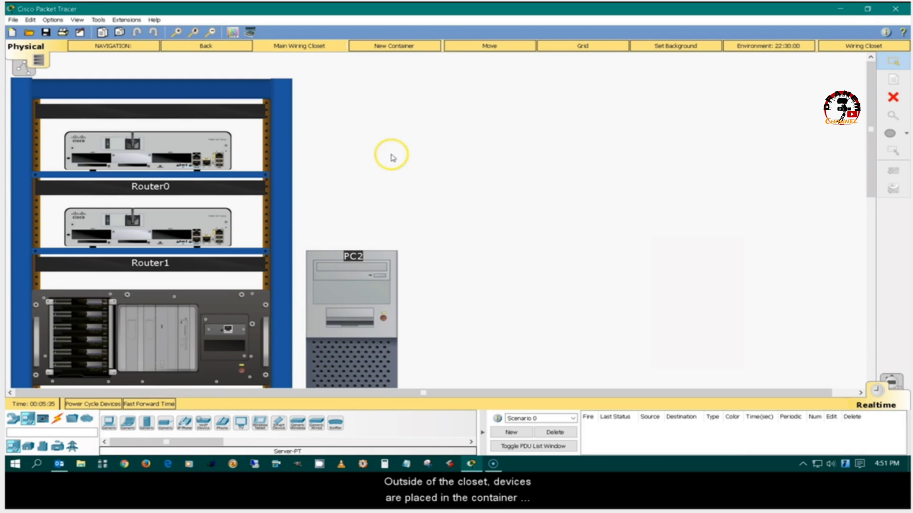
left_click(181, 45)
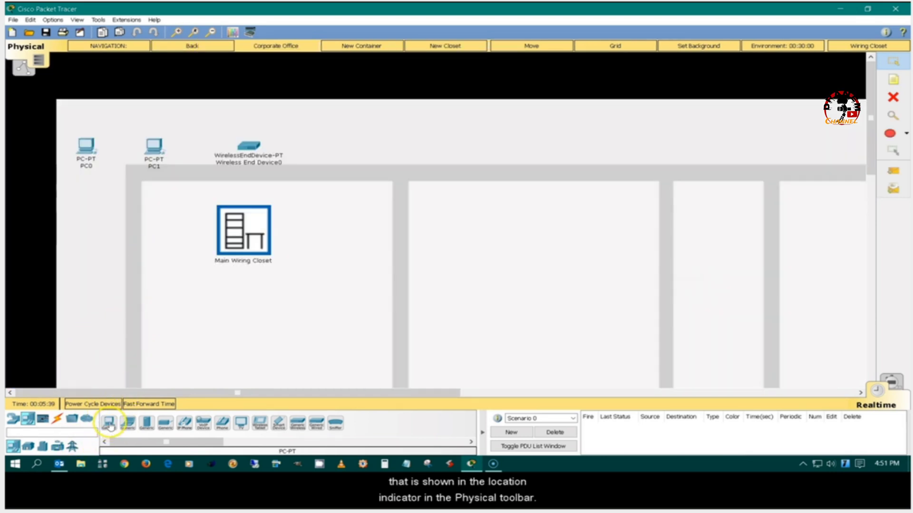
left_click_drag(109, 426, 439, 207)
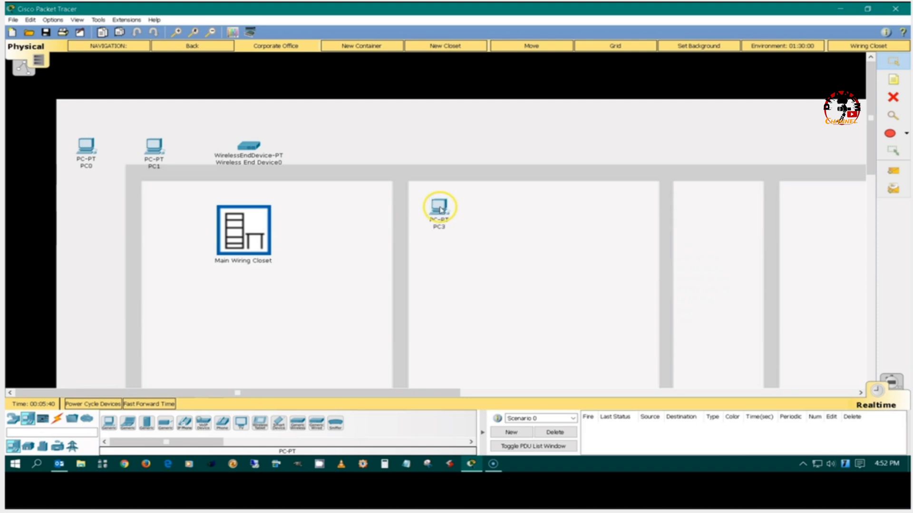
left_click_drag(241, 425, 445, 254)
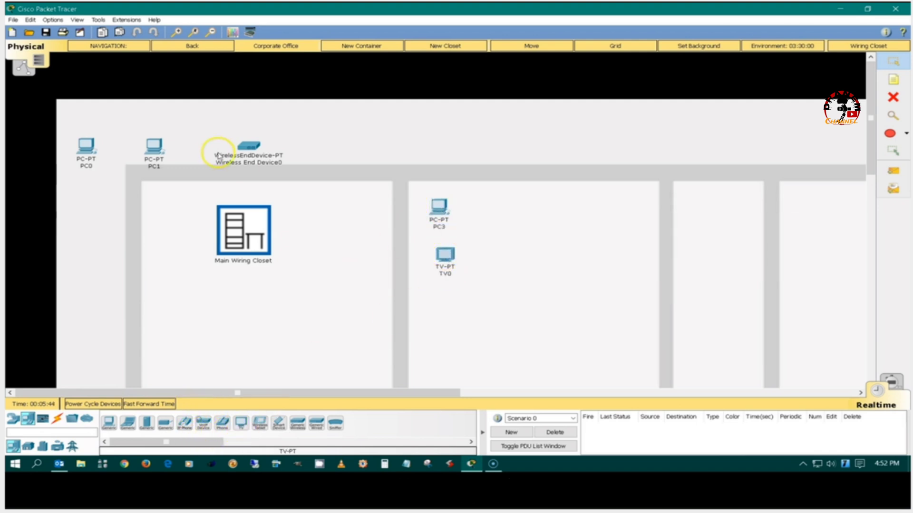
left_click(196, 45)
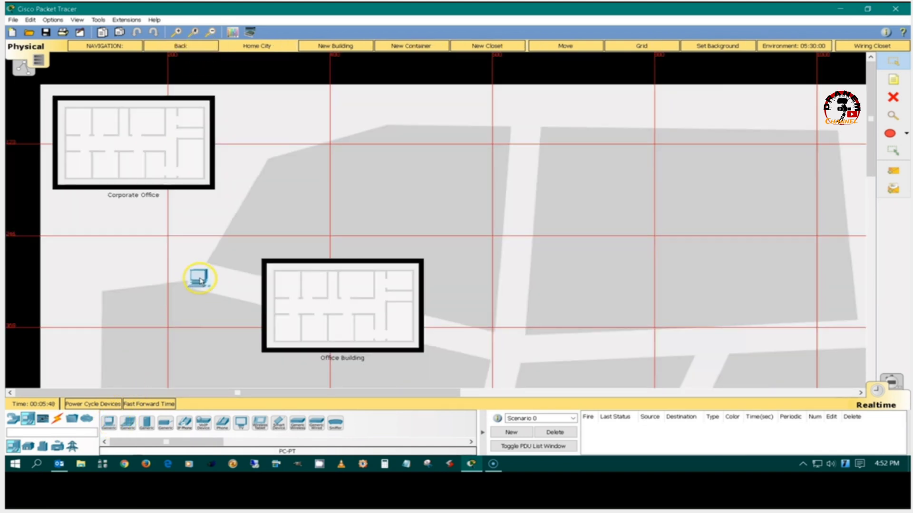
left_click_drag(111, 425, 202, 273)
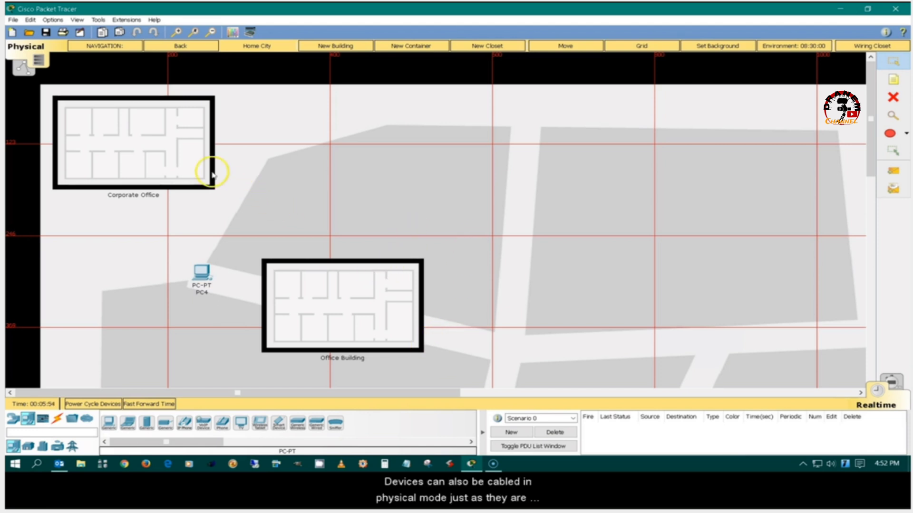
left_click(178, 149)
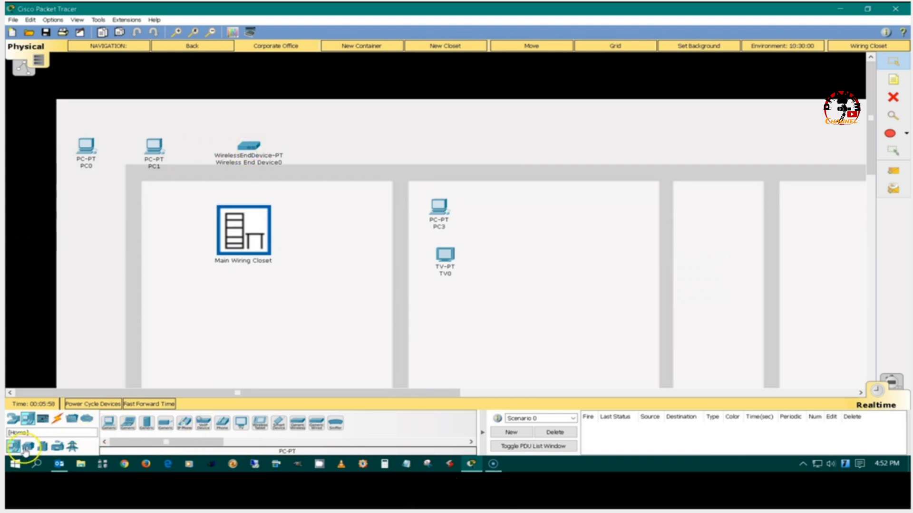
- Place a 2960-24TT switch (Switch1) below PC0 in the Corporate Office
left_click(13, 419)
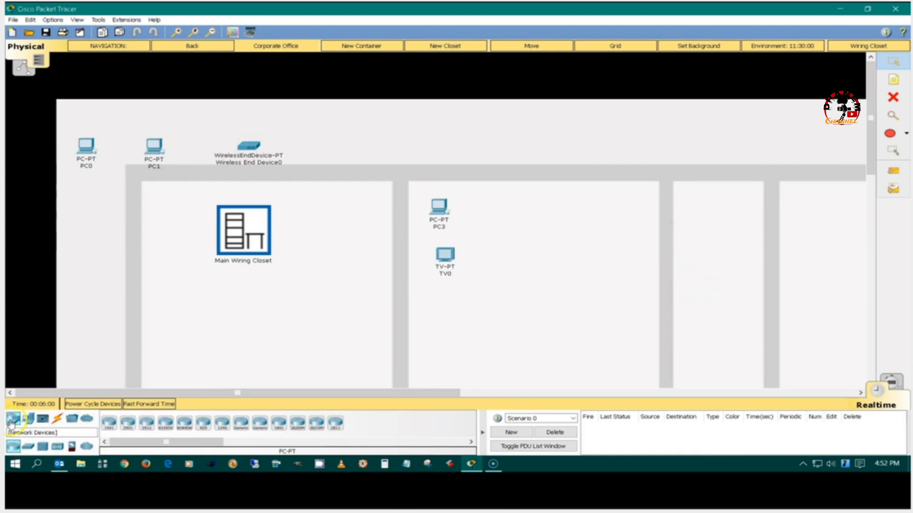
left_click(27, 447)
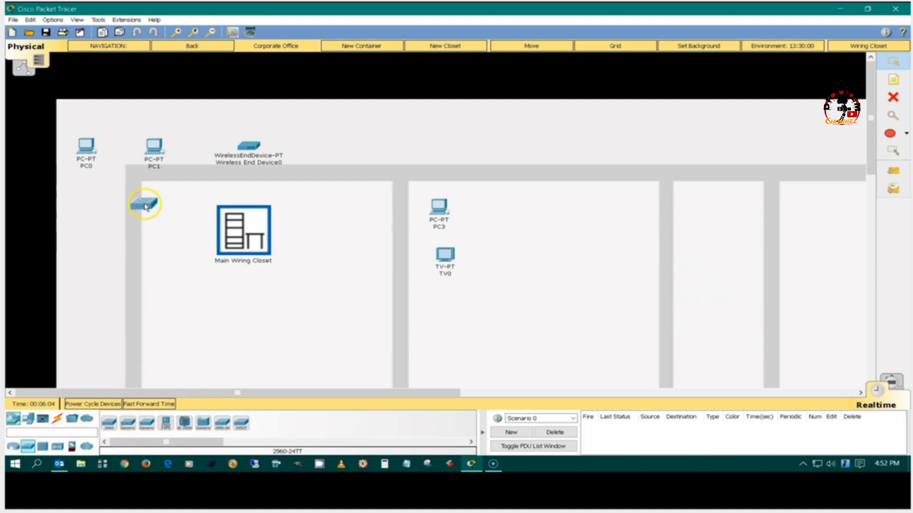
left_click_drag(107, 427, 111, 212)
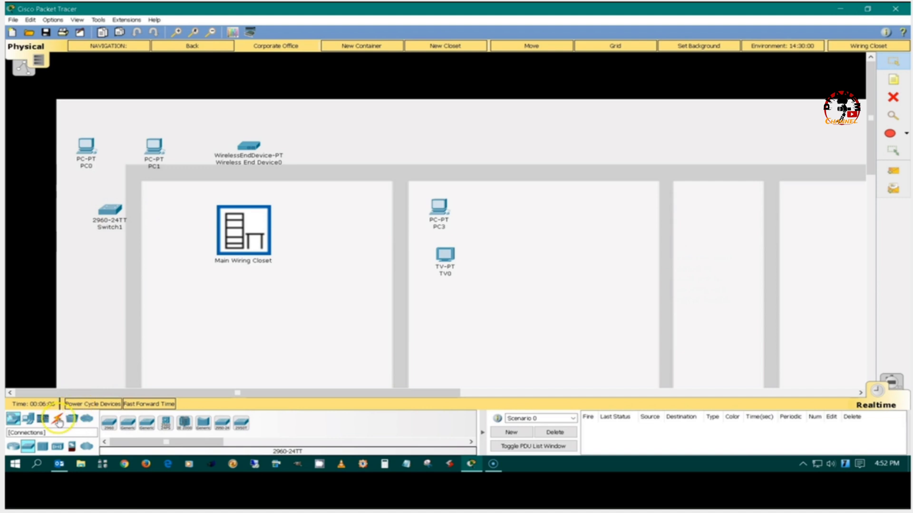
- Cable PC0's FastEthernet0 to a Switch1 FastEthernet port with straight-through copper
left_click(57, 421)
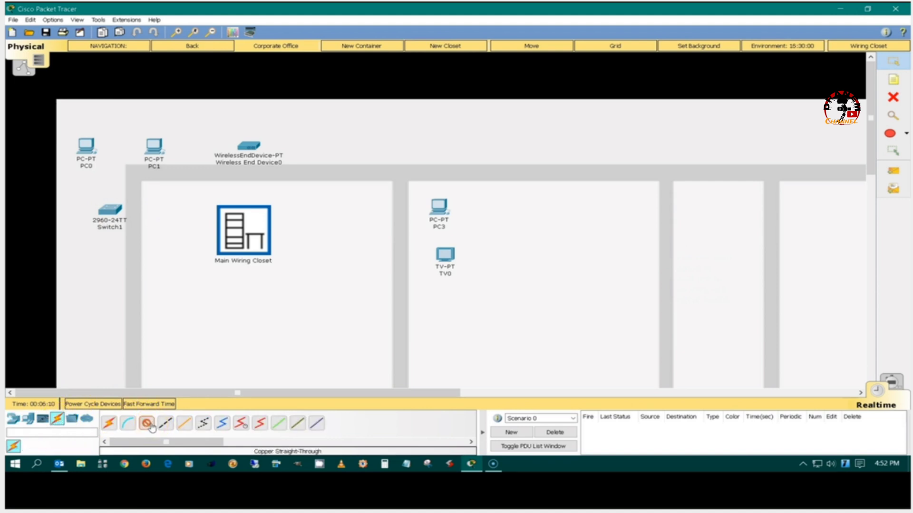
left_click(86, 147)
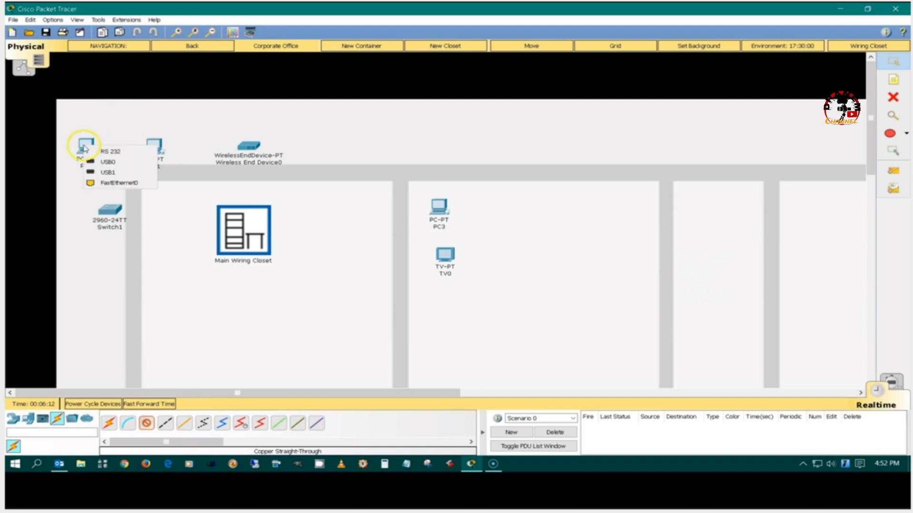
left_click(103, 182)
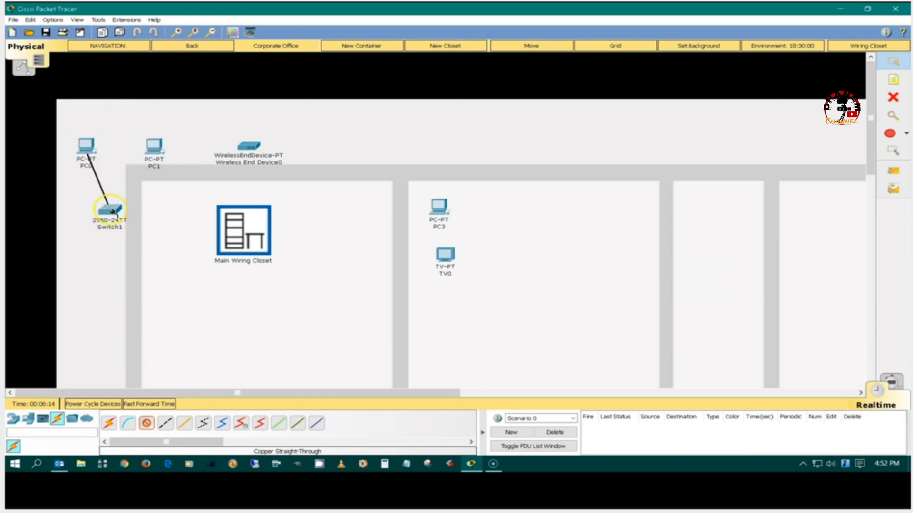
left_click(106, 211)
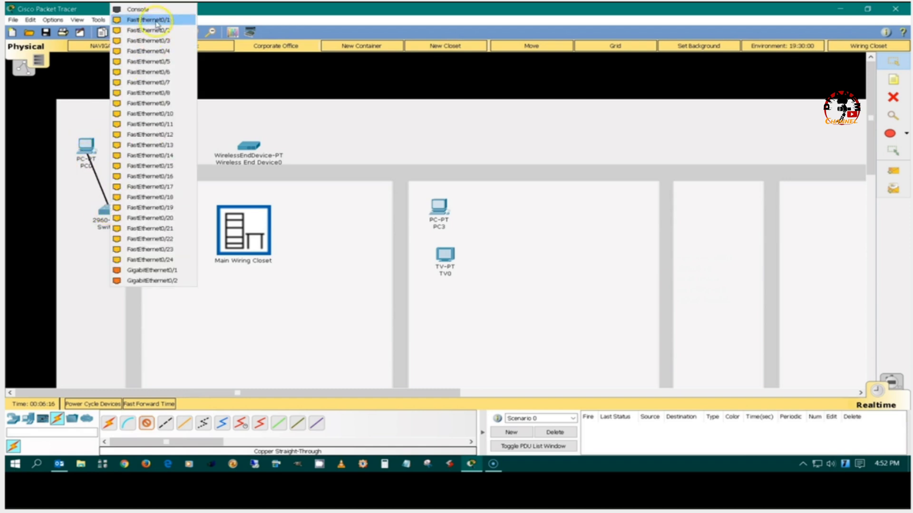
left_click(149, 21)
- Cable PC1's FastEthernet0 to a free Switch1 port with straight-through copper
left_click(149, 145)
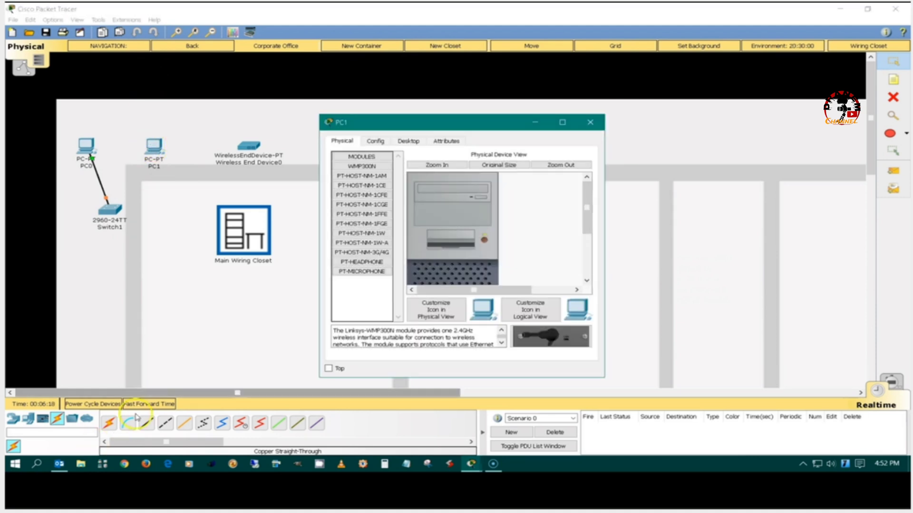
left_click(590, 122)
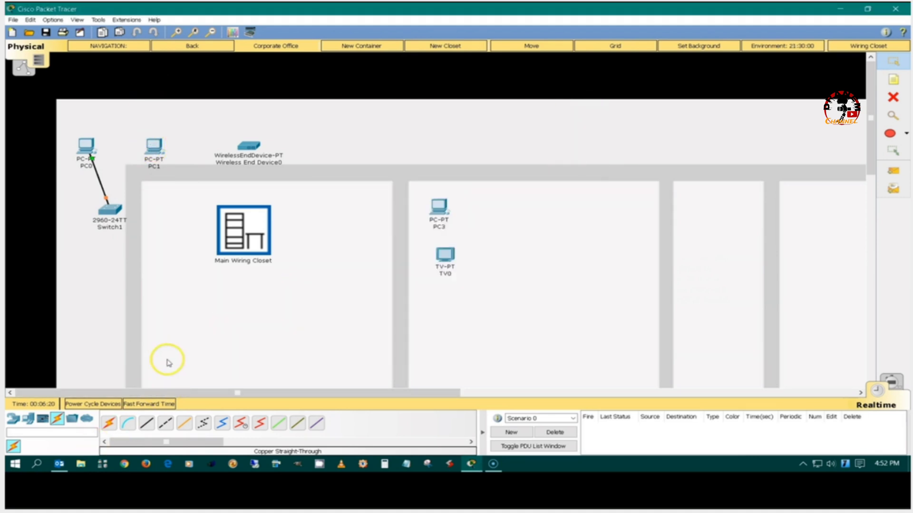
left_click(146, 425)
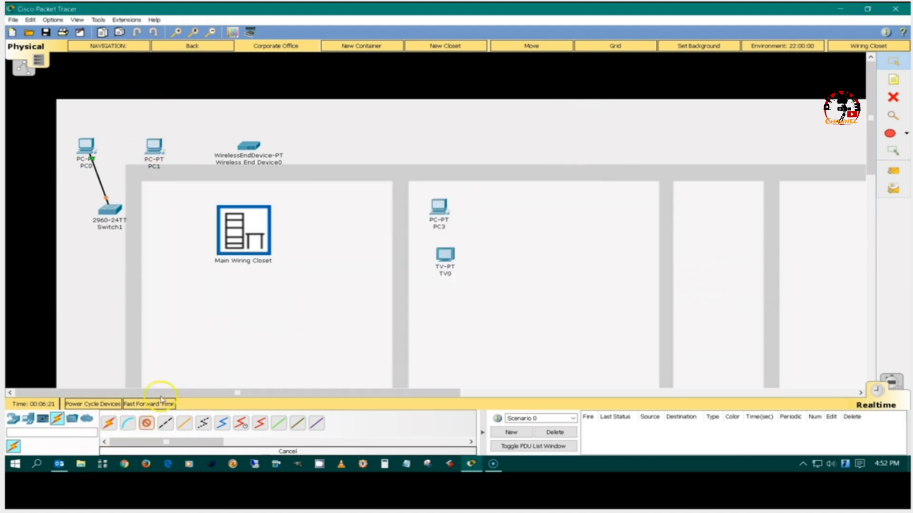
left_click(154, 143)
left_click(173, 176)
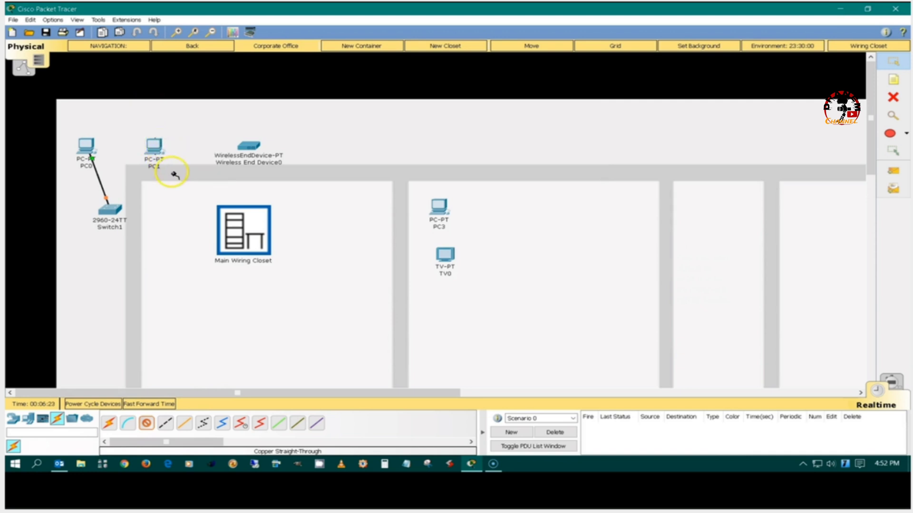
left_click(105, 216)
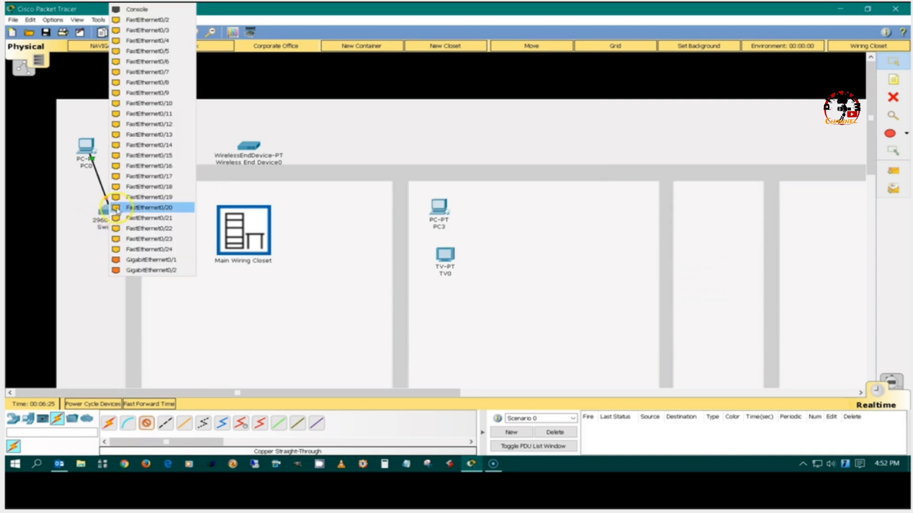
left_click(165, 30)
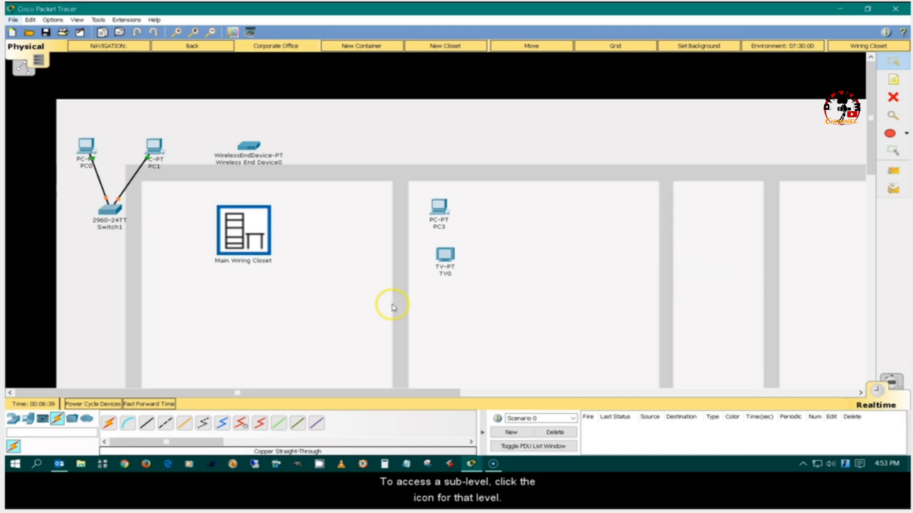
left_click(246, 228)
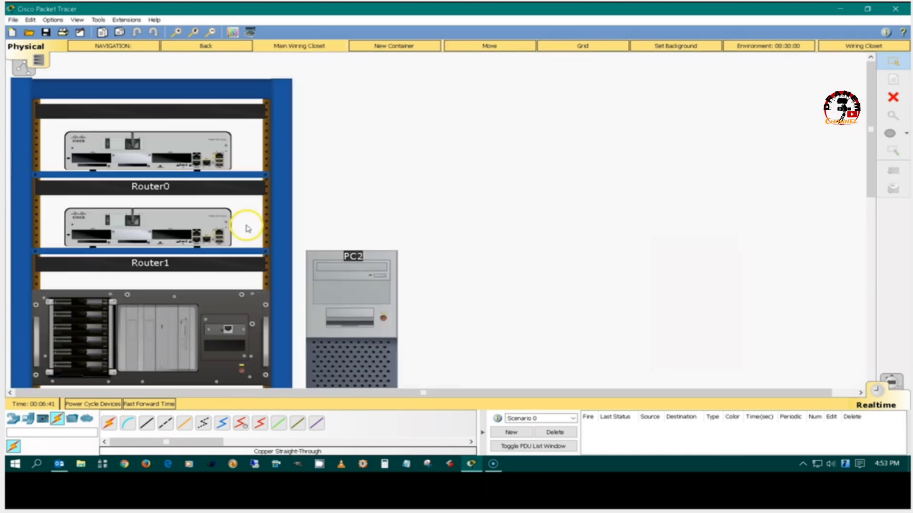
left_click(221, 46)
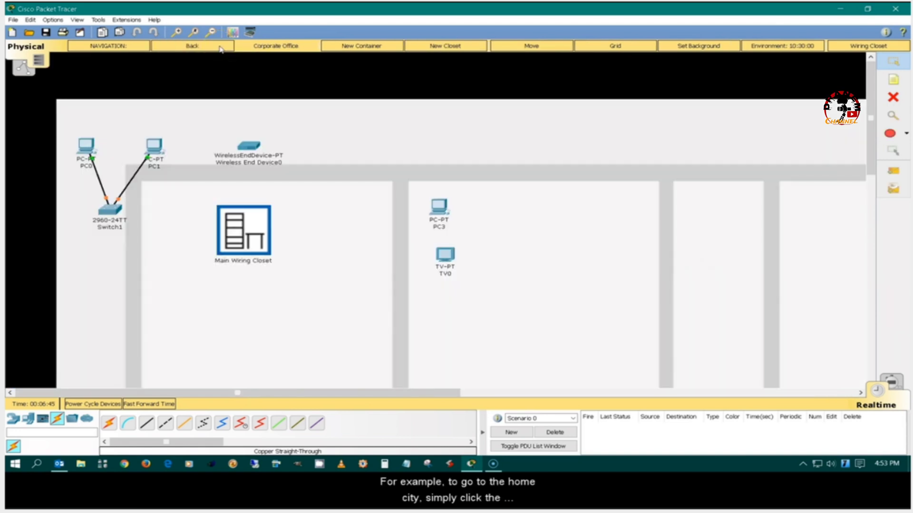
left_click(220, 47)
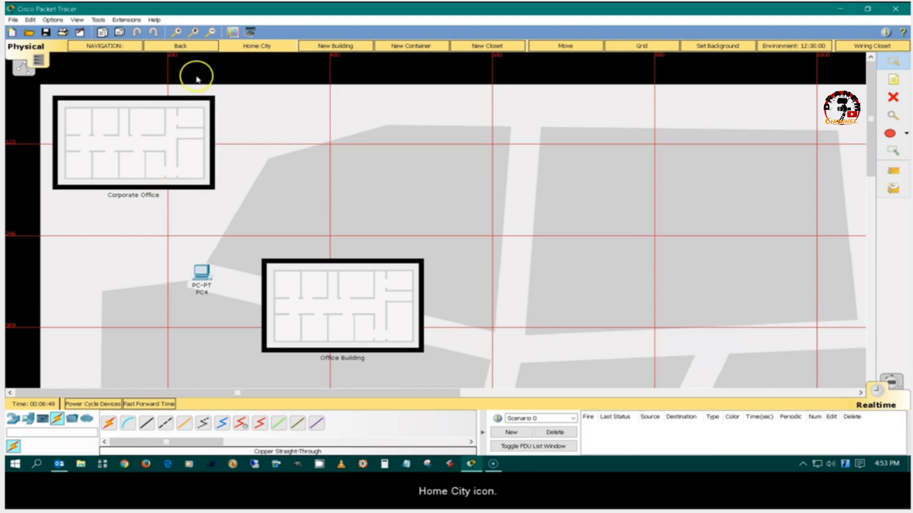
left_click(191, 45)
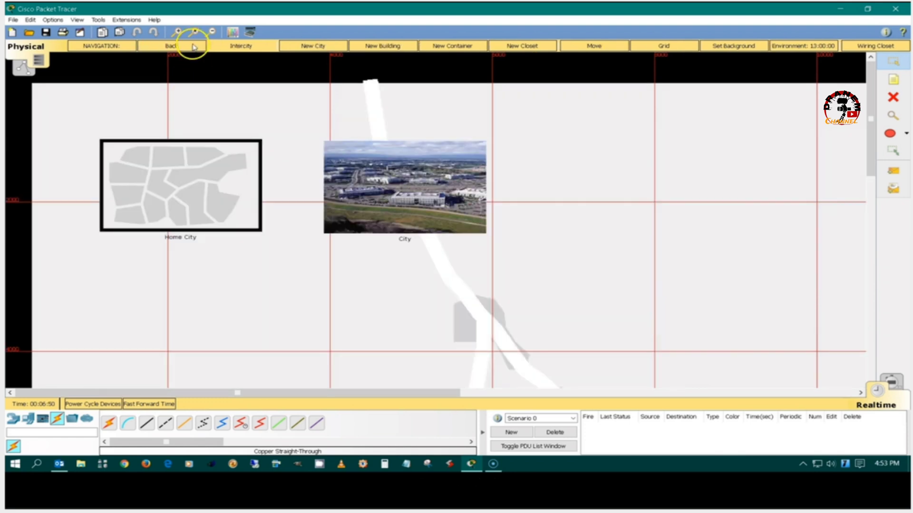
left_click(201, 191)
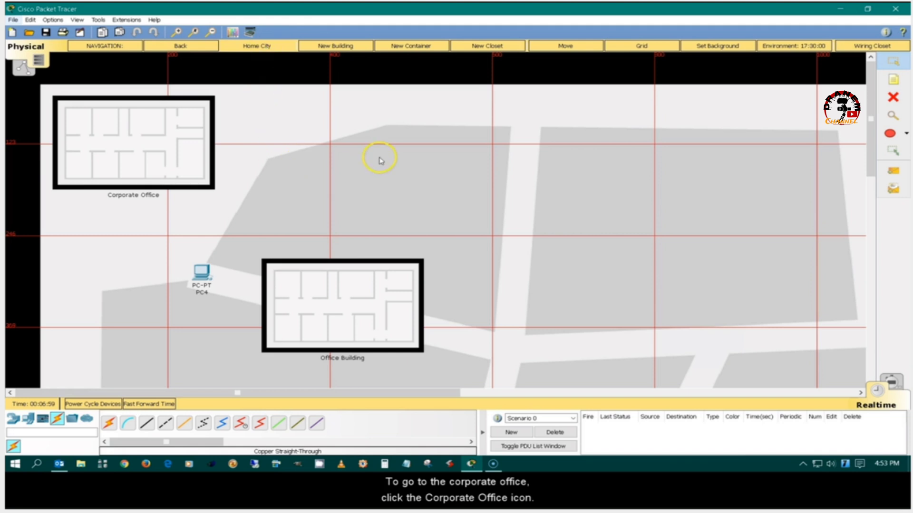
left_click(143, 139)
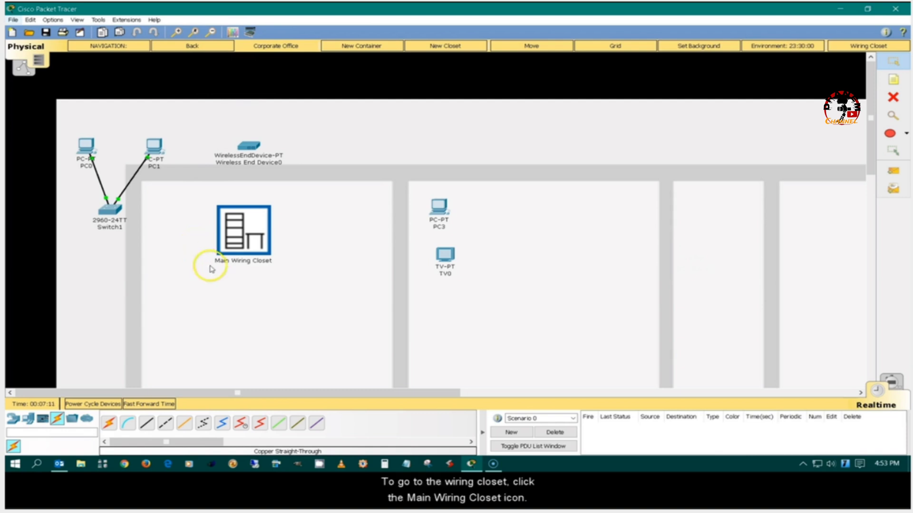
left_click(242, 236)
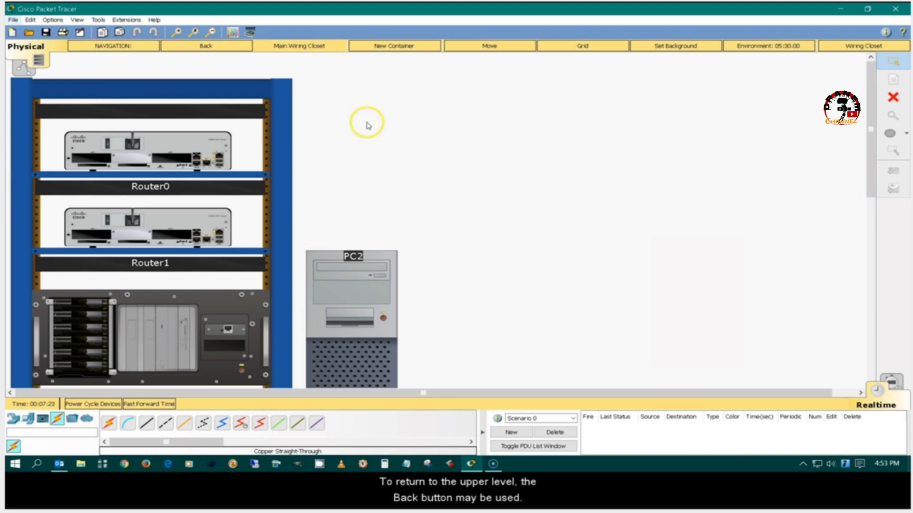
left_click(204, 47)
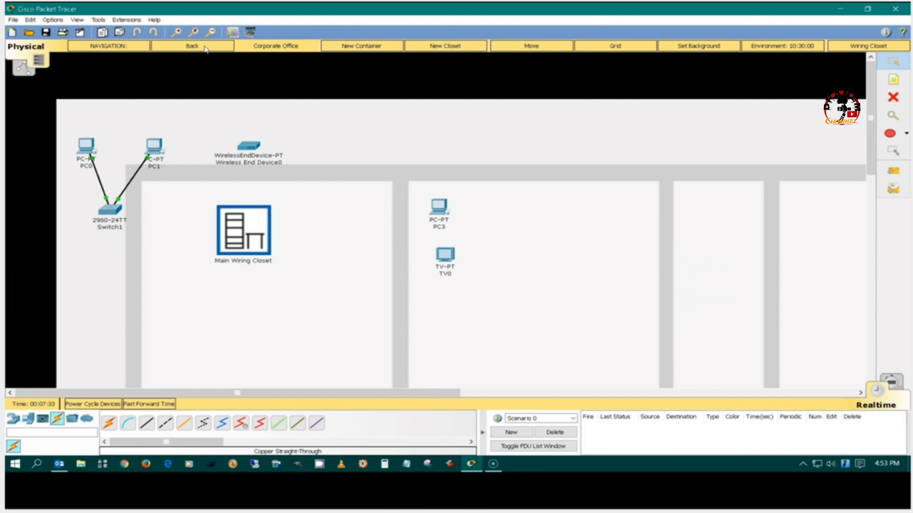
- Jump to Intercity via the Physical Locations tree, then close that window
left_click(106, 47)
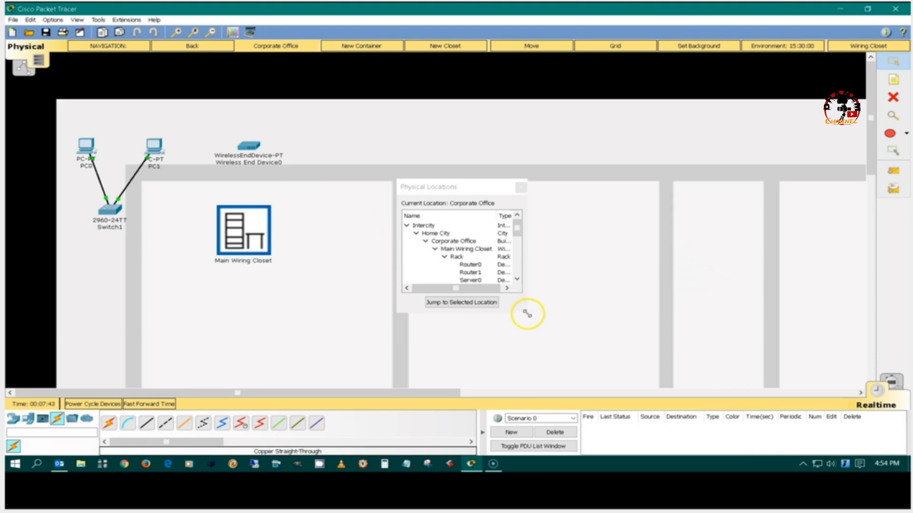
left_click_drag(529, 315, 610, 387)
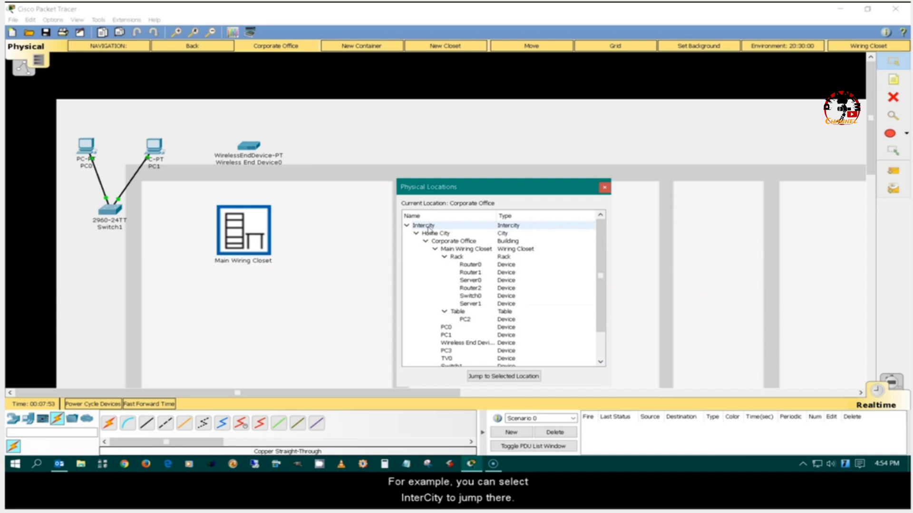
left_click(427, 227)
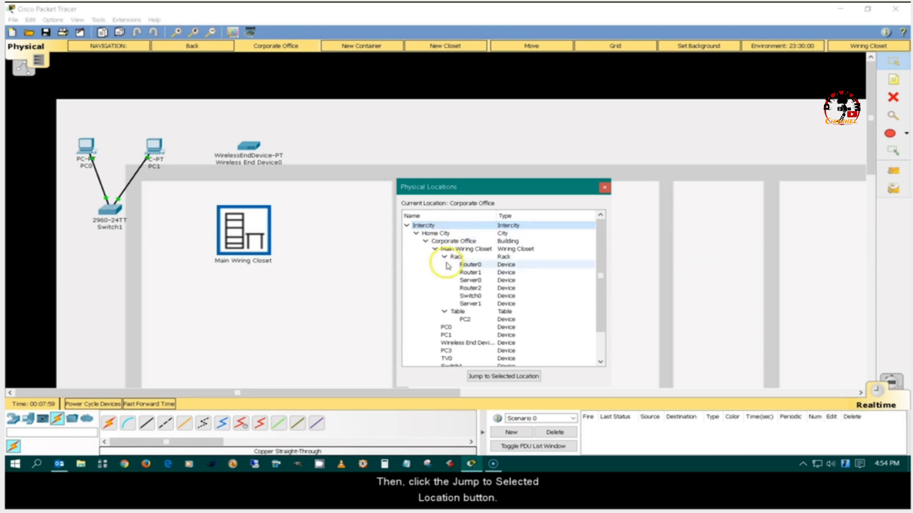
left_click(508, 379)
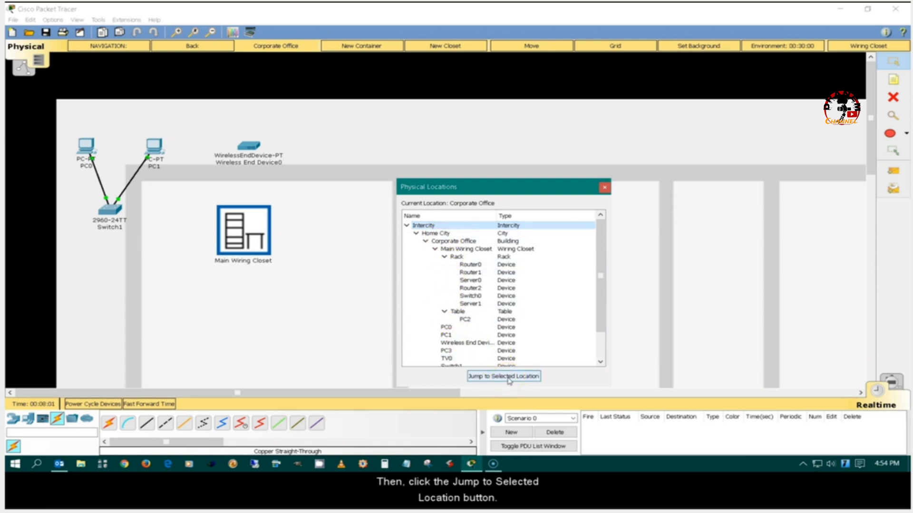
left_click(509, 378)
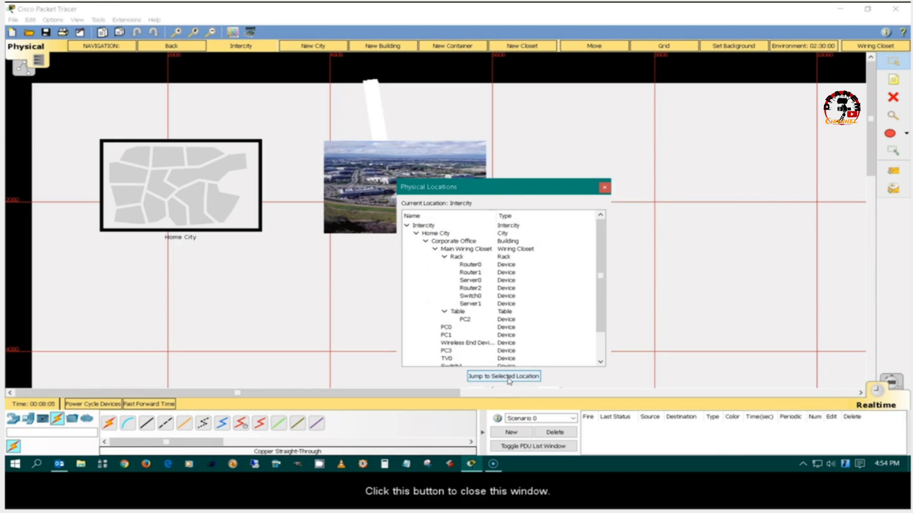
left_click(603, 188)
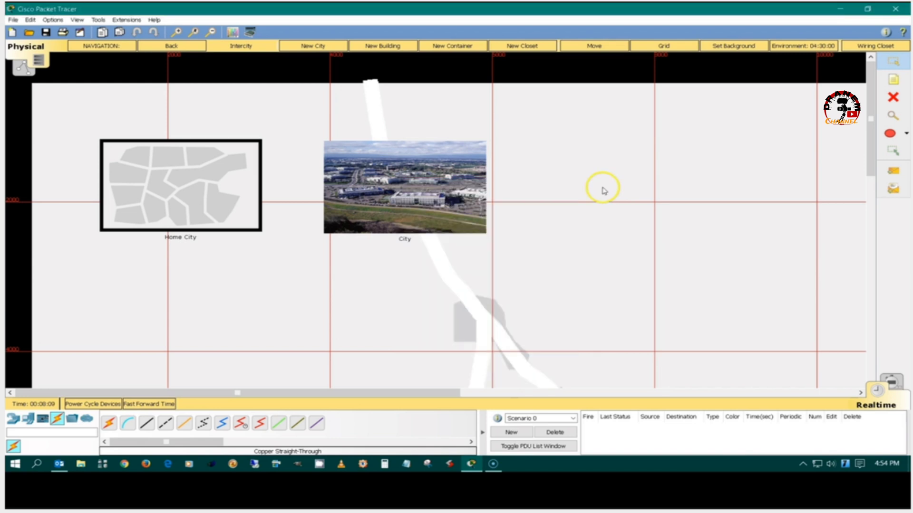